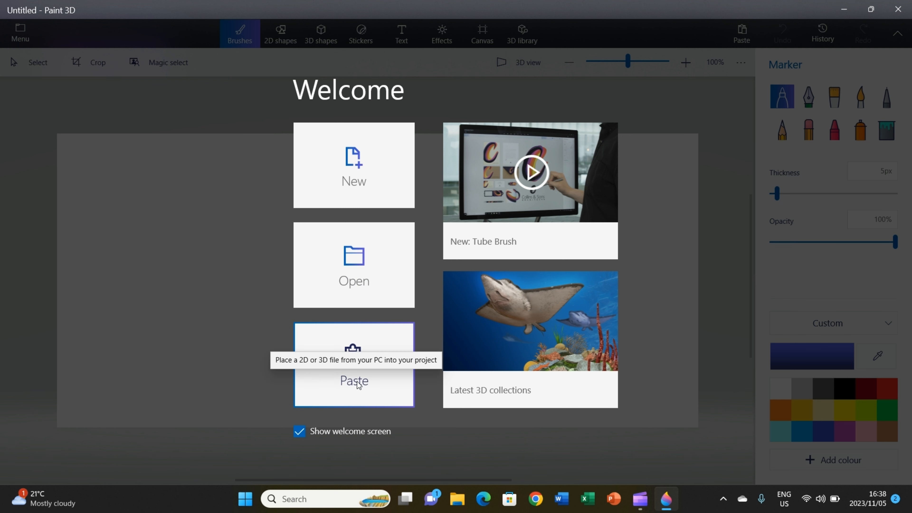
# Step: Create a new project and turn off the canvas display to leave an empty 3D workspace
pyautogui.click(386, 184)
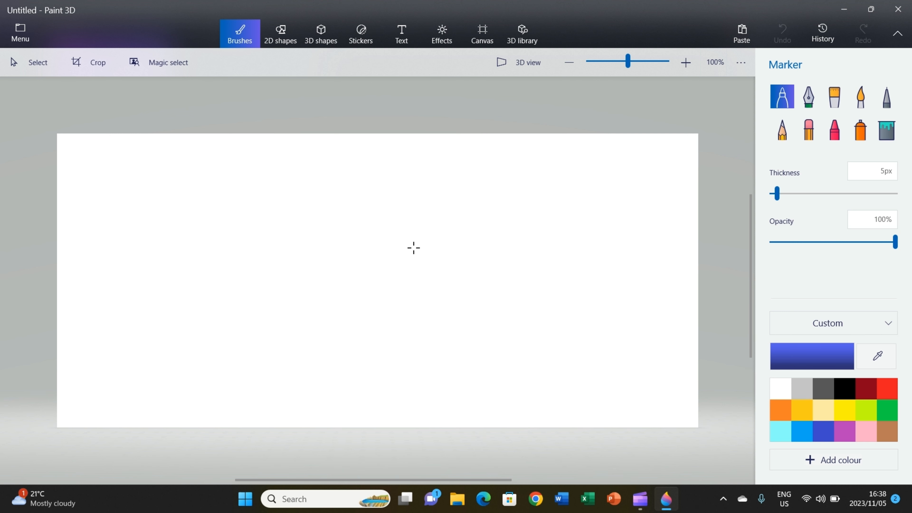
pyautogui.click(483, 37)
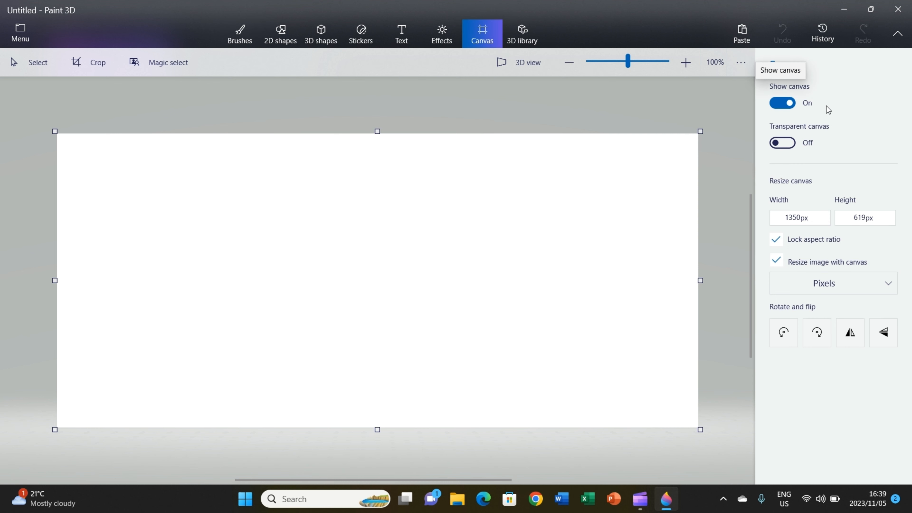
pyautogui.click(779, 103)
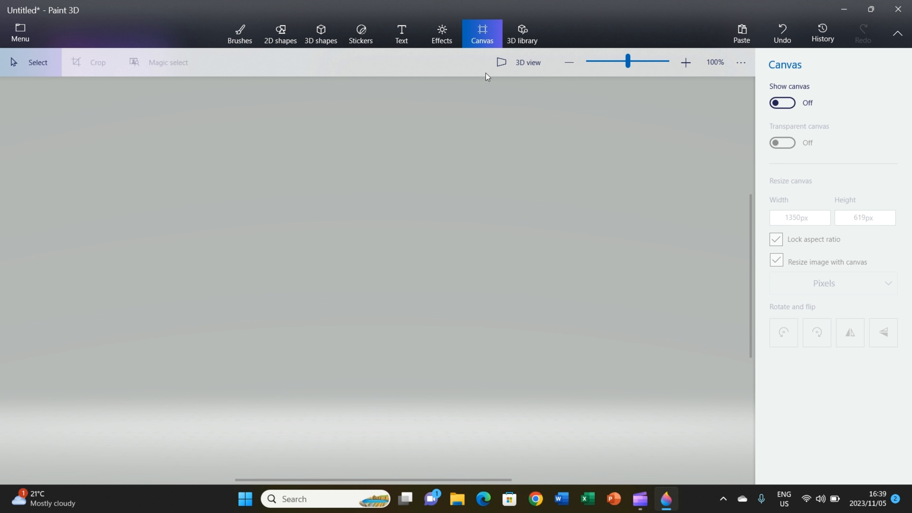
pyautogui.click(321, 34)
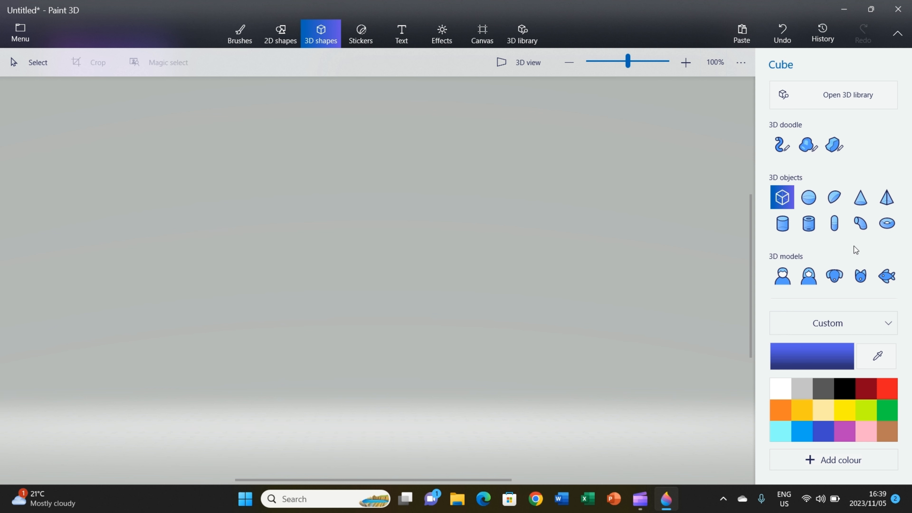
pyautogui.click(833, 197)
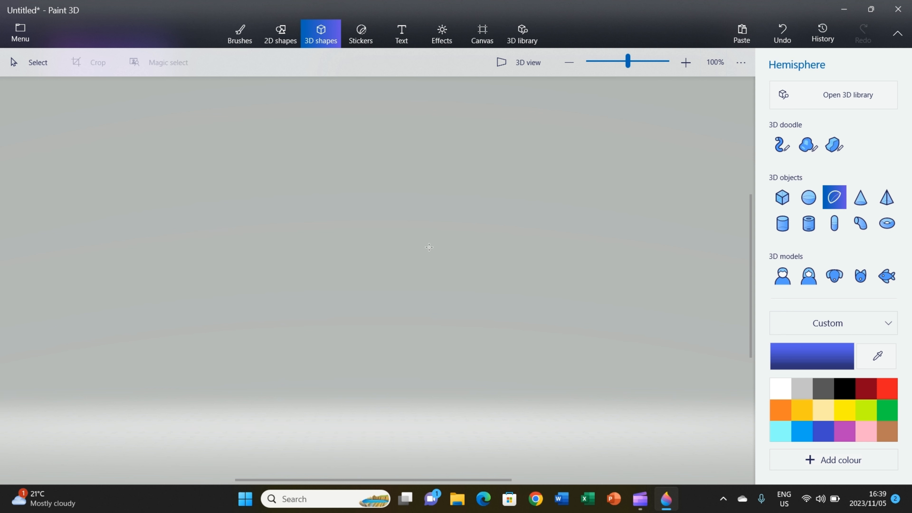
pyautogui.moveTo(341, 206)
pyautogui.mouseDown()
pyautogui.moveTo(463, 290)
pyautogui.moveTo(515, 306)
pyautogui.mouseUp()
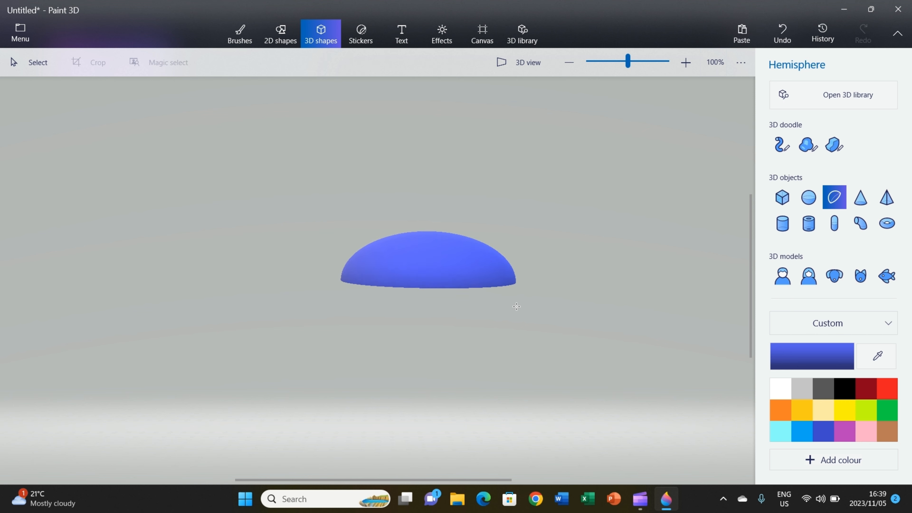
pyautogui.click(468, 266)
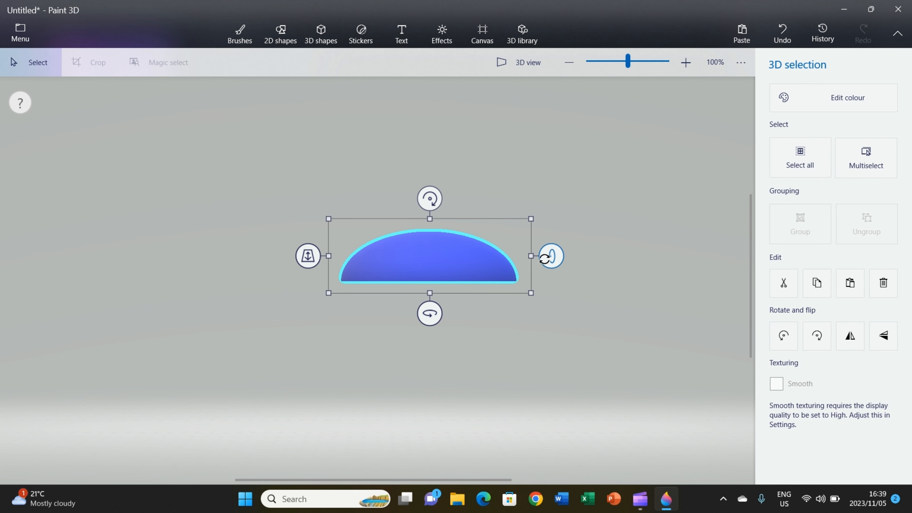
pyautogui.moveTo(545, 259)
pyautogui.mouseDown()
pyautogui.moveTo(550, 304)
pyautogui.moveTo(546, 258)
pyautogui.moveTo(546, 267)
pyautogui.mouseUp()
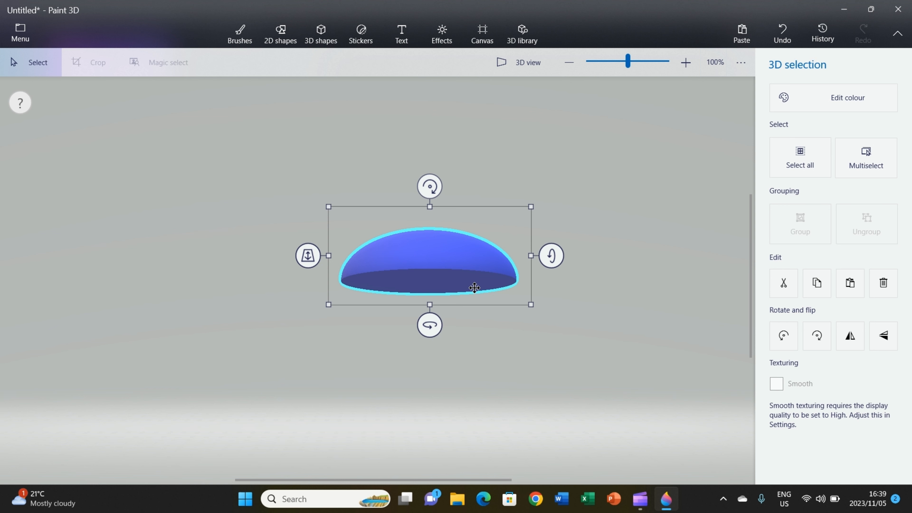
pyautogui.press('Delete')
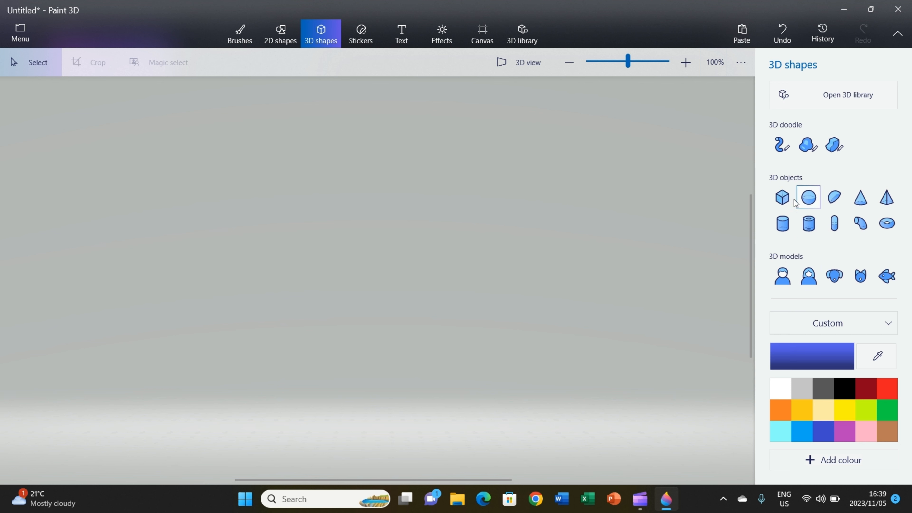
# Step: Draw a brown upright 3D tube, taller than wide, and move it to the middle of the workspace
pyautogui.click(809, 224)
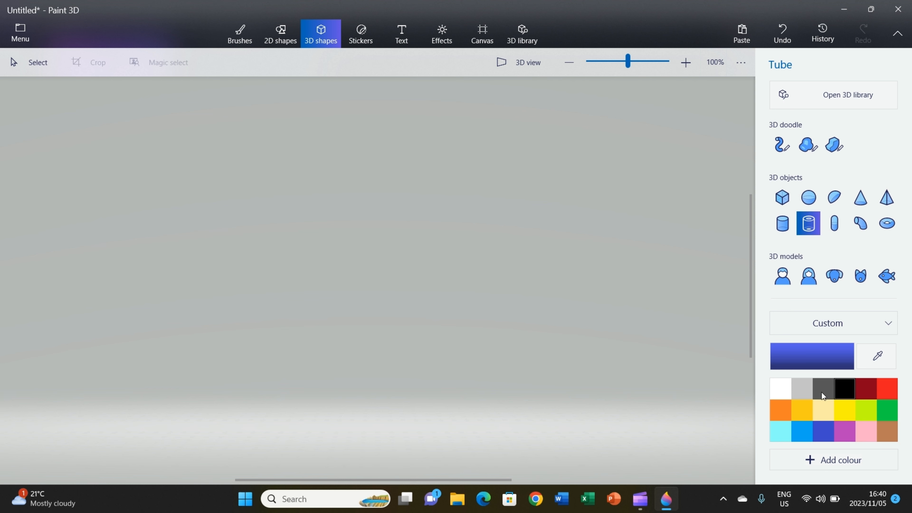
pyautogui.click(882, 435)
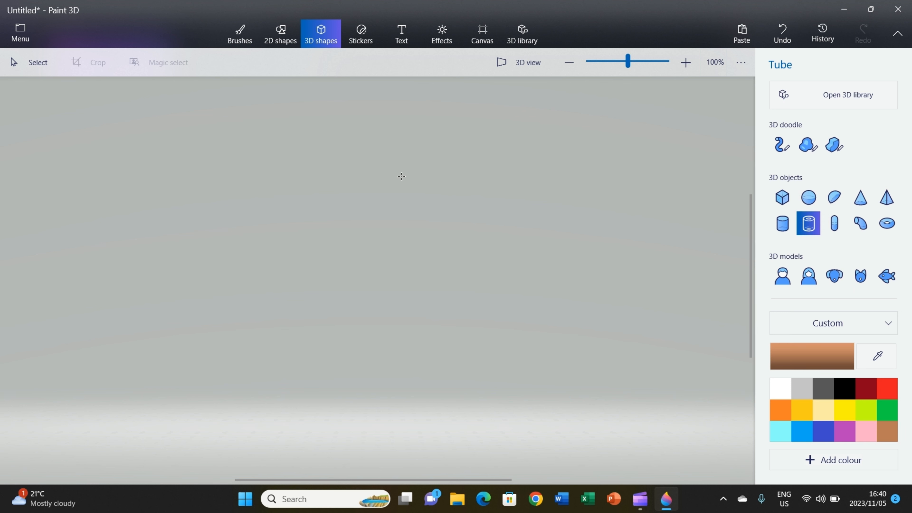
pyautogui.moveTo(401, 176); pyautogui.dragTo(528, 335)
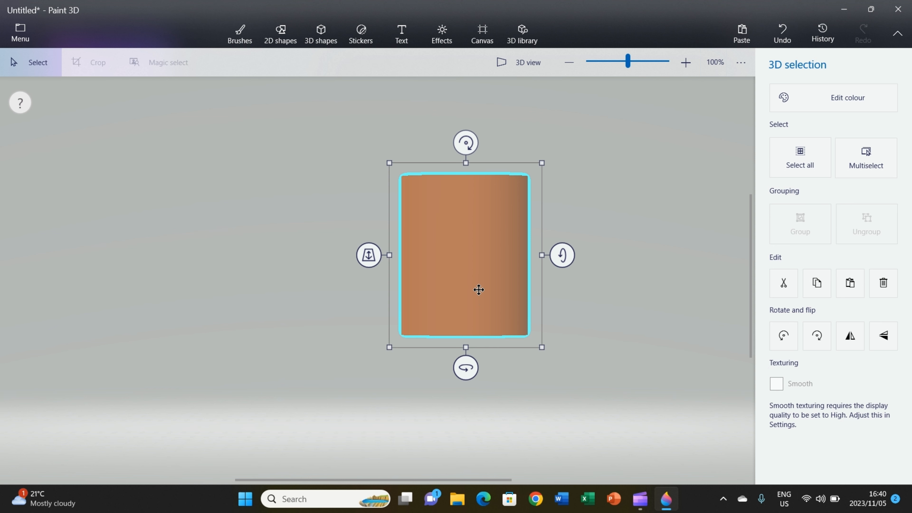
pyautogui.moveTo(476, 267); pyautogui.dragTo(423, 299)
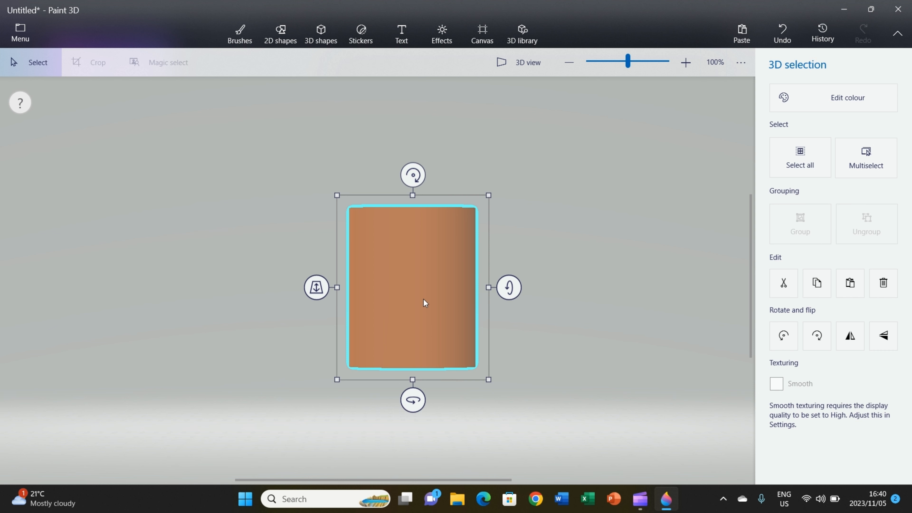
pyautogui.click(524, 362)
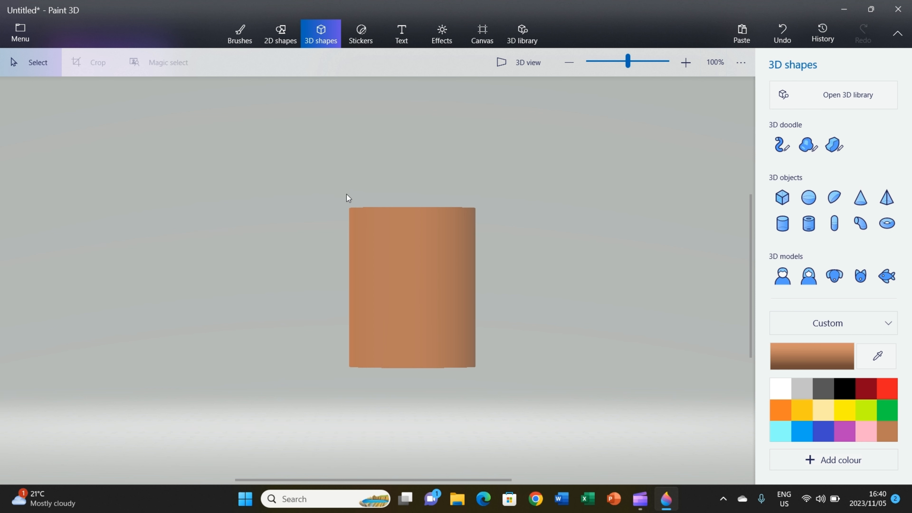
# Step: Rotate the tube about the x-axis so its open end faces the front as a ring
pyautogui.click(381, 236)
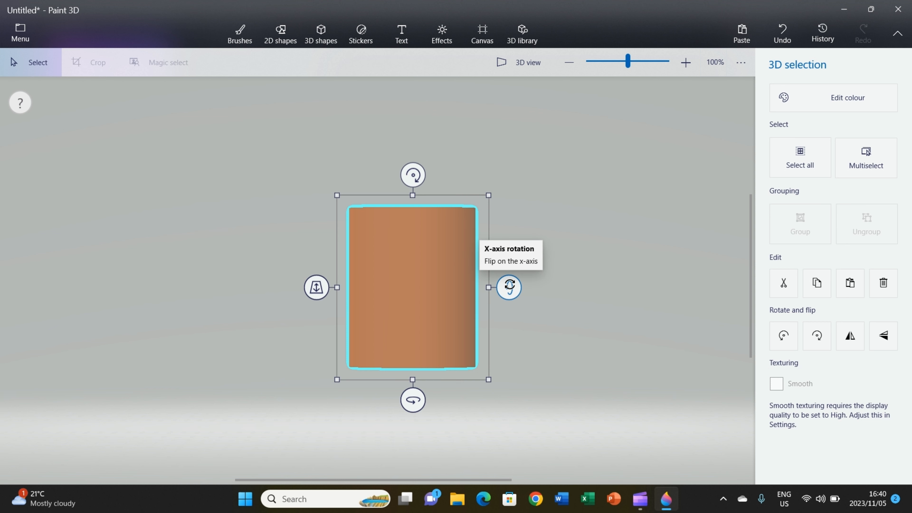
pyautogui.moveTo(509, 287); pyautogui.dragTo(484, 284)
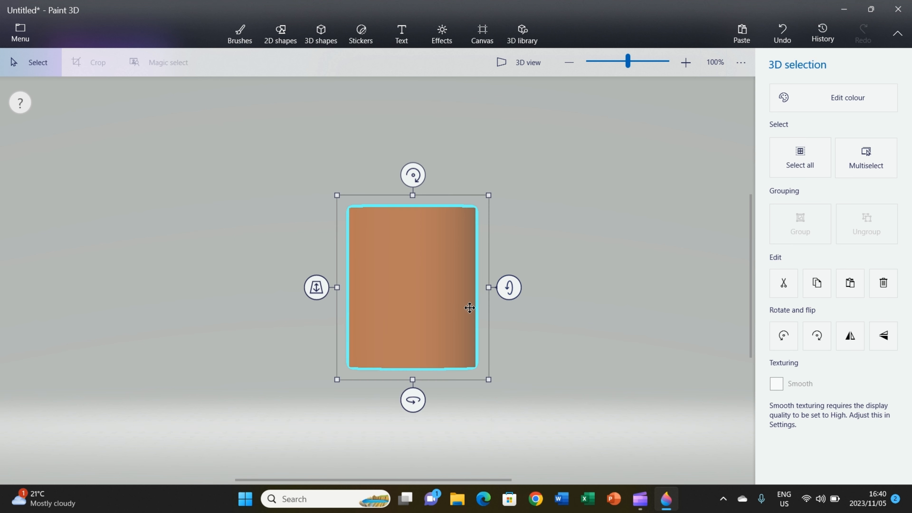
pyautogui.moveTo(404, 406)
pyautogui.mouseDown()
pyautogui.moveTo(478, 410)
pyautogui.moveTo(341, 409)
pyautogui.moveTo(464, 417)
pyautogui.moveTo(409, 414)
pyautogui.mouseUp()
pyautogui.moveTo(413, 175); pyautogui.dragTo(411, 206)
pyautogui.moveTo(313, 293); pyautogui.dragTo(353, 288)
pyautogui.moveTo(508, 287); pyautogui.dragTo(515, 362)
pyautogui.moveTo(511, 368); pyautogui.dragTo(517, 374)
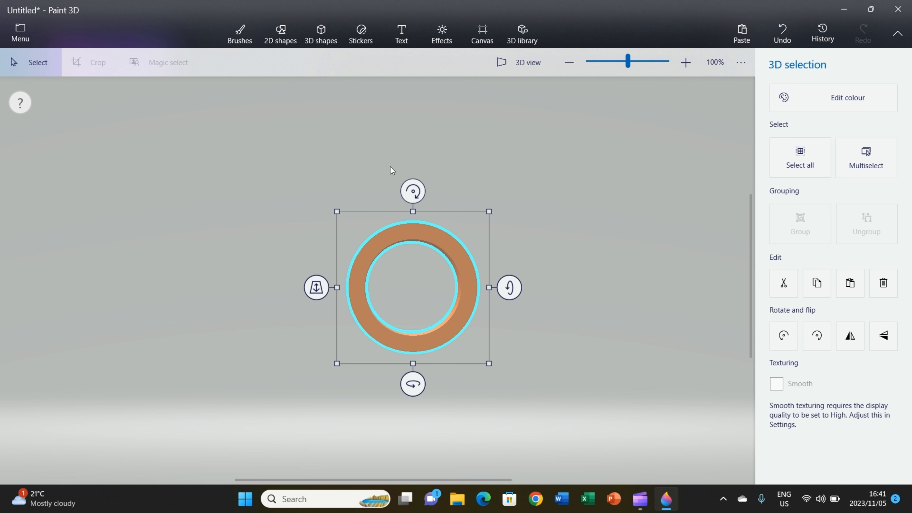
# Step: Draw a small brown cylinder beside the ring, tilt it about the x-axis and flatten it into a thin disc
pyautogui.click(326, 39)
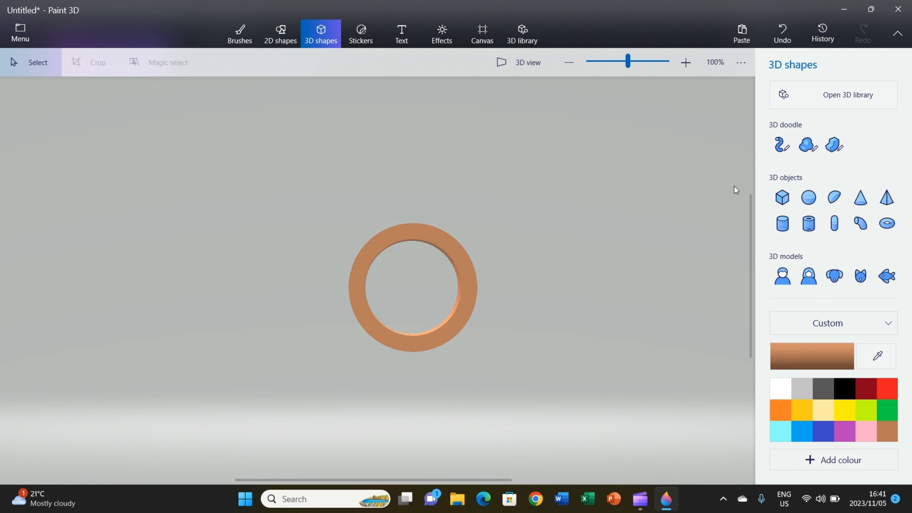
pyautogui.click(780, 229)
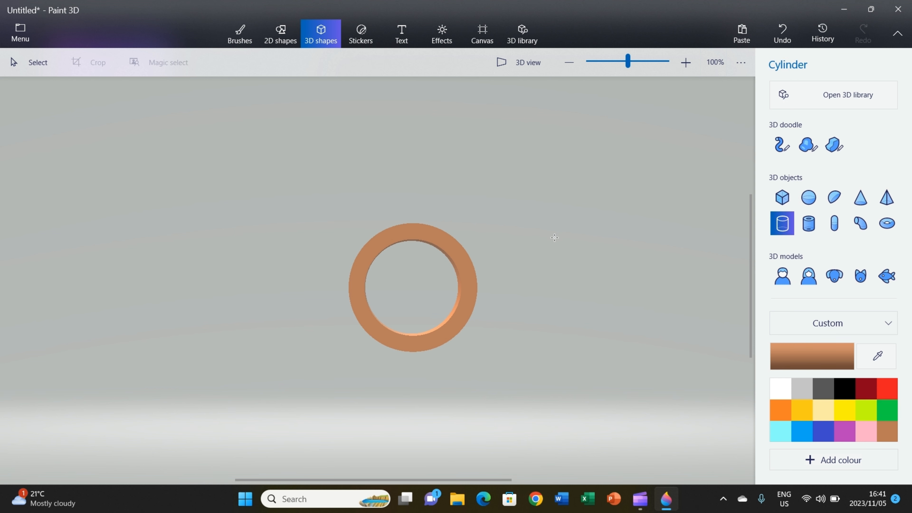
pyautogui.moveTo(554, 237); pyautogui.dragTo(620, 315)
pyautogui.moveTo(578, 284); pyautogui.dragTo(537, 313)
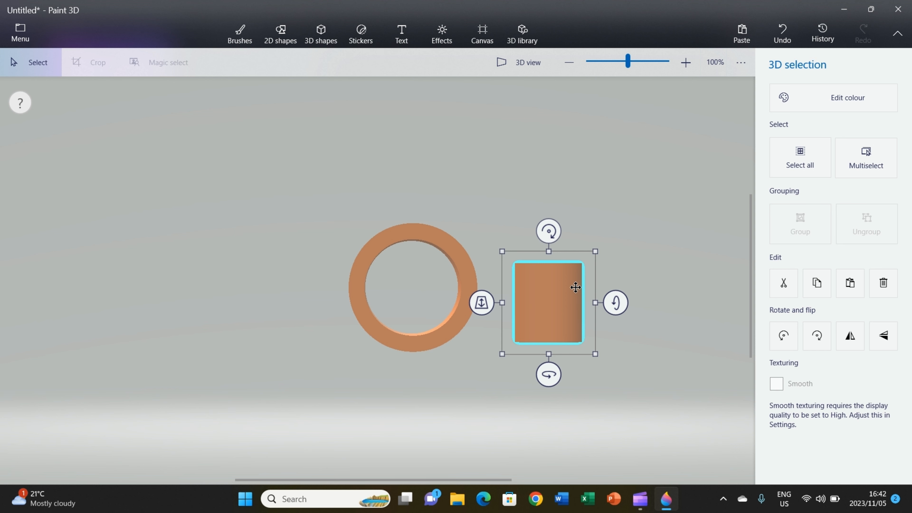
pyautogui.moveTo(618, 303); pyautogui.dragTo(617, 385)
pyautogui.moveTo(556, 249); pyautogui.dragTo(562, 324)
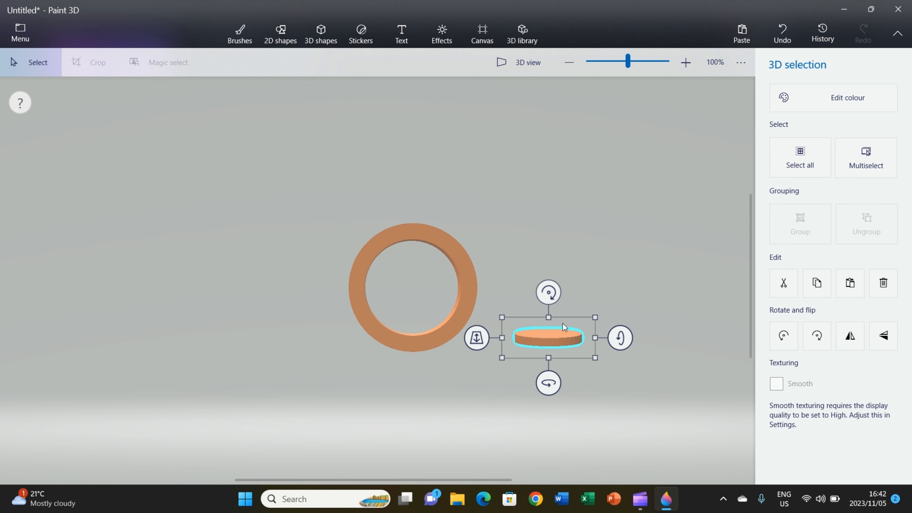
# Step: Turn the disc to face the front, then move and enlarge it to cover the tube's opening
pyautogui.moveTo(619, 337); pyautogui.dragTo(610, 317)
pyautogui.moveTo(527, 342); pyautogui.dragTo(377, 282)
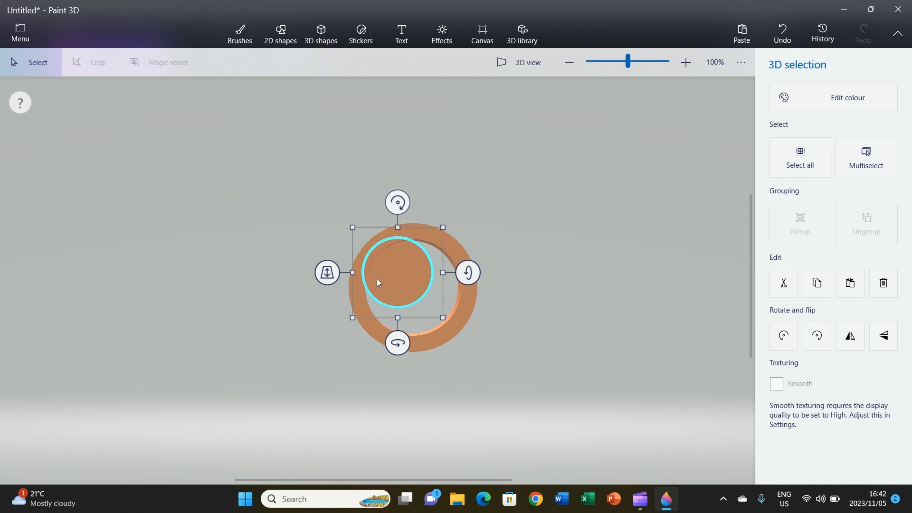
pyautogui.moveTo(445, 317); pyautogui.dragTo(470, 355)
pyautogui.click(533, 388)
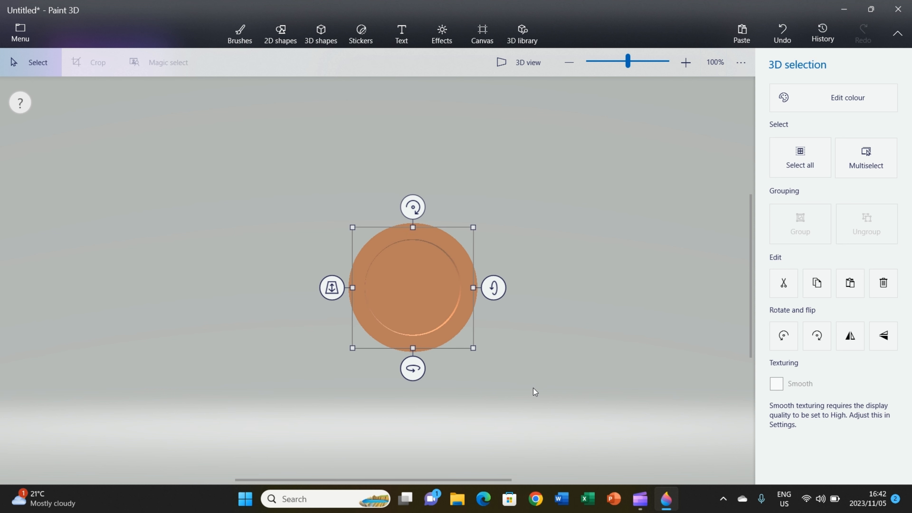
# Step: Group the tube and disc to inspect them by rotating about the x-axis, and ungroup them
pyautogui.click(414, 289)
pyautogui.click(371, 336)
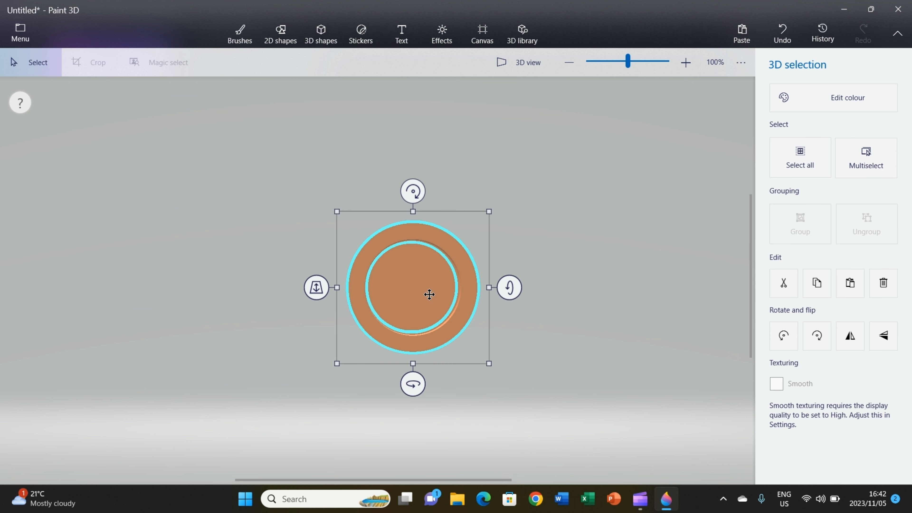
pyautogui.click(298, 240)
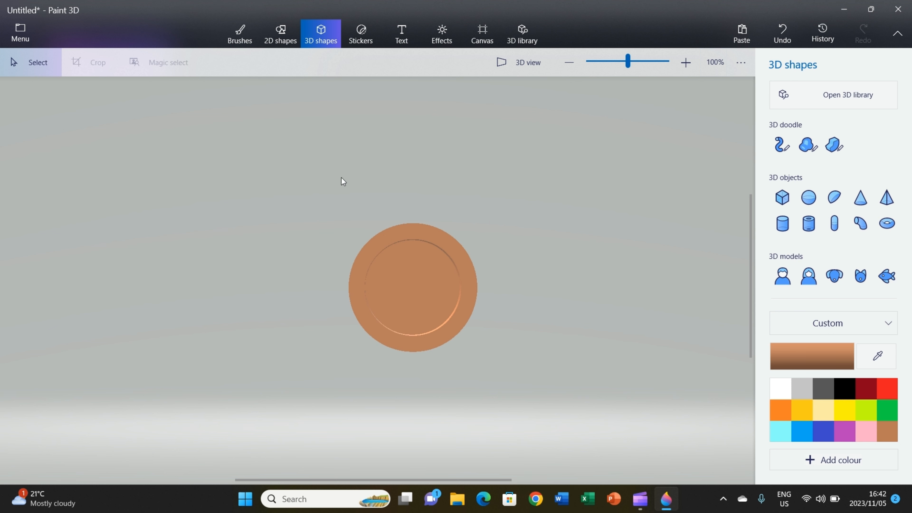
pyautogui.moveTo(325, 181); pyautogui.dragTo(508, 421)
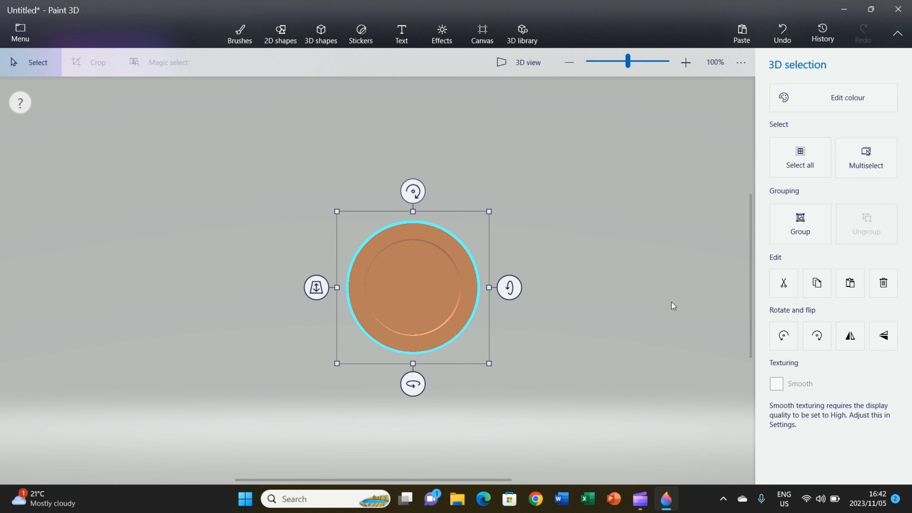
pyautogui.click(808, 236)
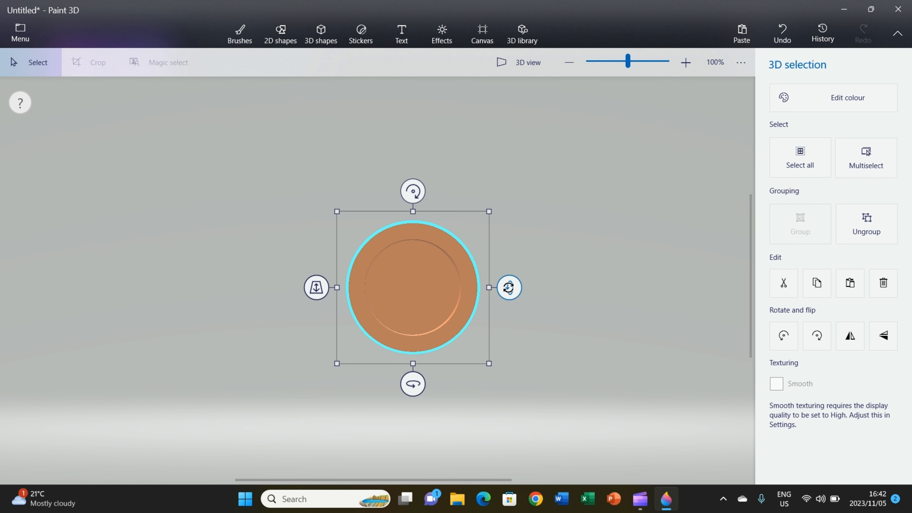
pyautogui.moveTo(509, 287); pyautogui.dragTo(506, 413)
pyautogui.moveTo(513, 292)
pyautogui.mouseDown()
pyautogui.moveTo(513, 405)
pyautogui.moveTo(519, 294)
pyautogui.mouseUp()
pyautogui.click(888, 239)
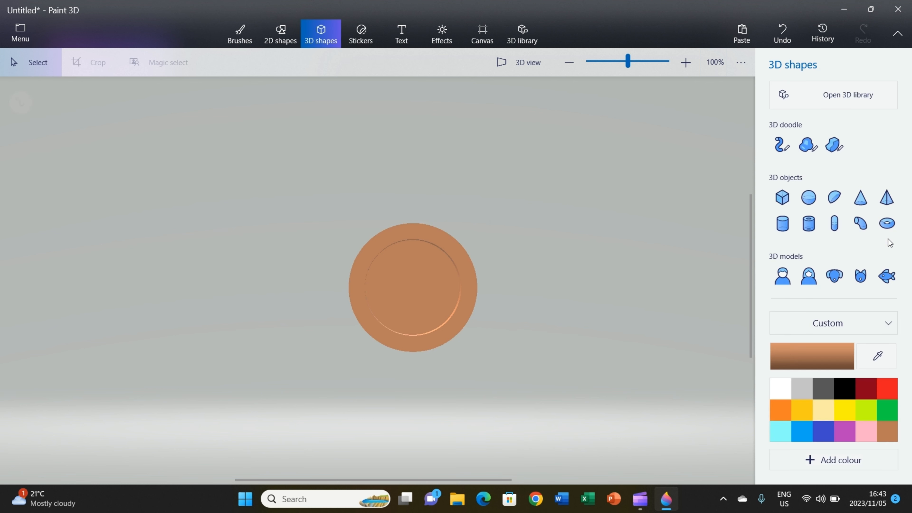
# Step: Slide the disc along the z-axis until it closes the end of the tube
pyautogui.click(416, 288)
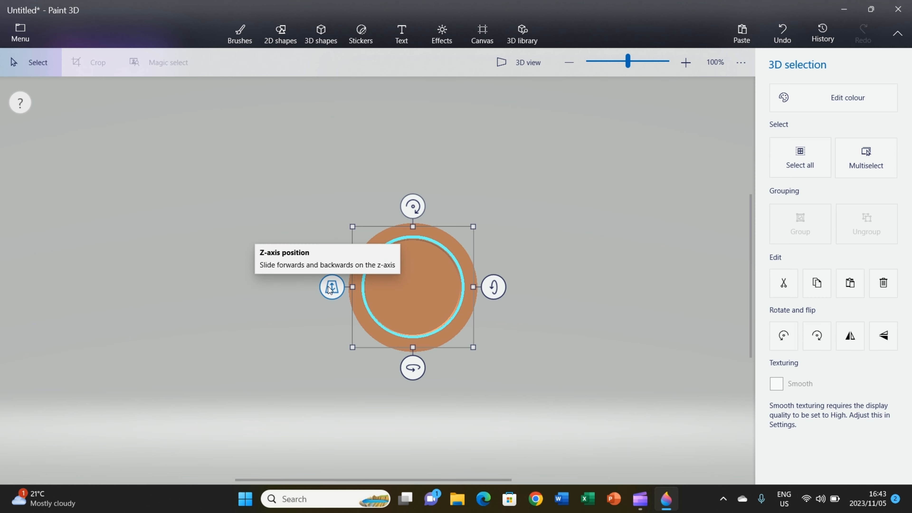
pyautogui.moveTo(330, 289); pyautogui.dragTo(333, 325)
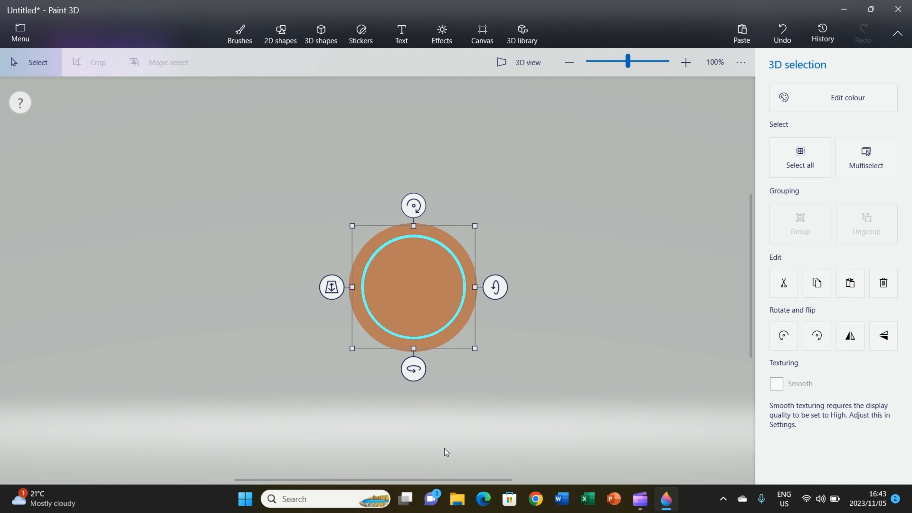
pyautogui.click(445, 448)
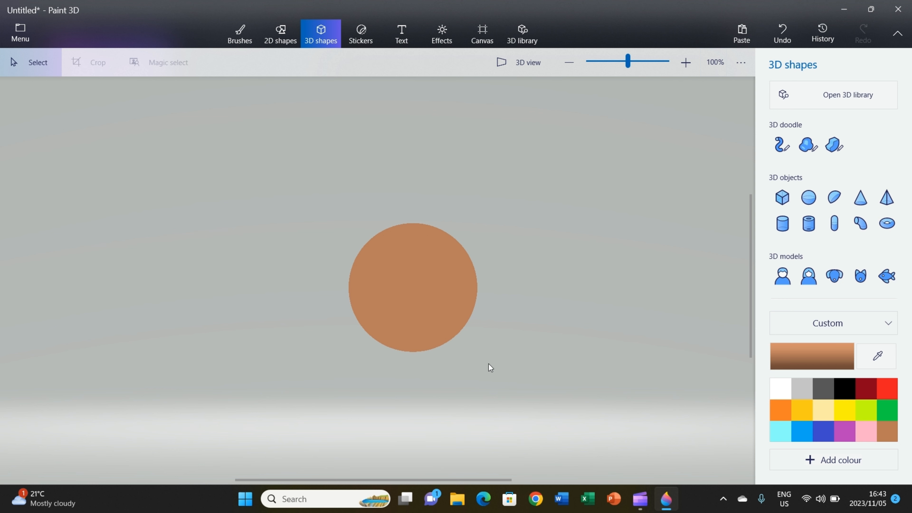
# Step: Group the tube with its disc and rotate the group about the x-axis back to standing upright
pyautogui.moveTo(488, 363); pyautogui.dragTo(500, 384)
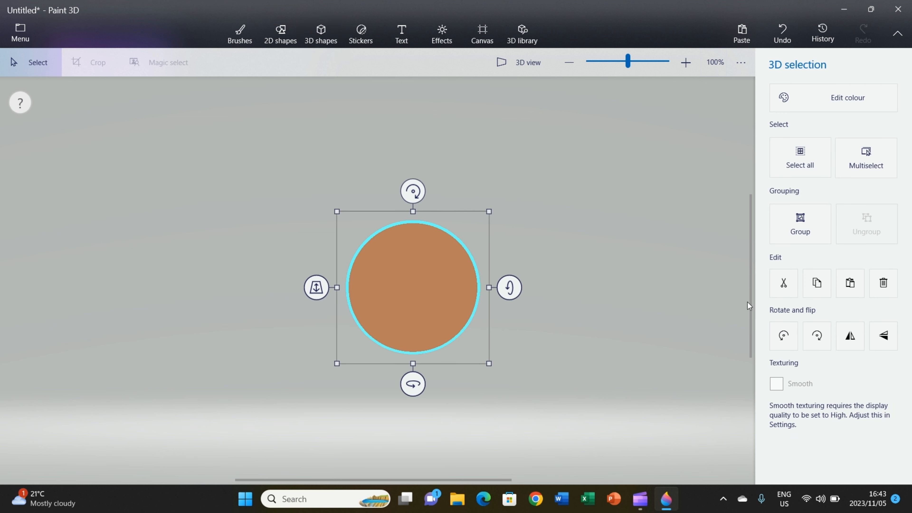
pyautogui.click(792, 235)
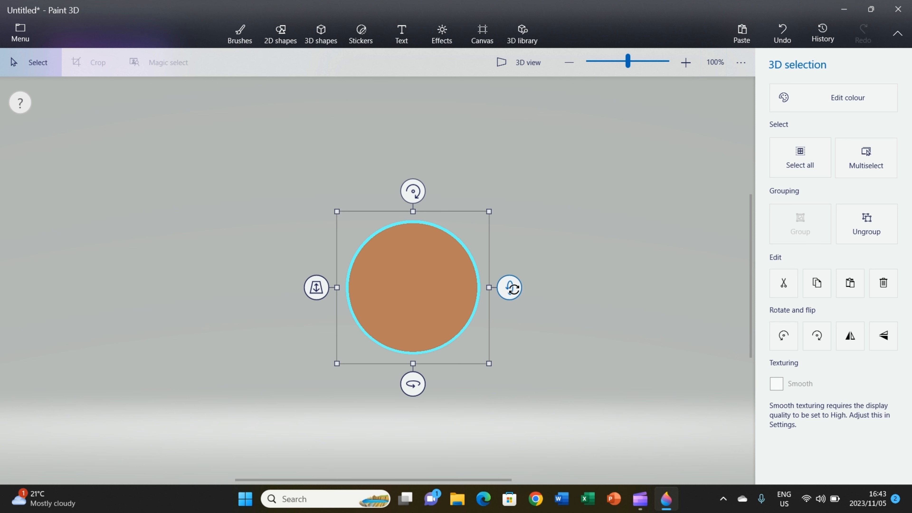
pyautogui.moveTo(513, 287); pyautogui.dragTo(474, 359)
pyautogui.moveTo(509, 289); pyautogui.dragTo(506, 291)
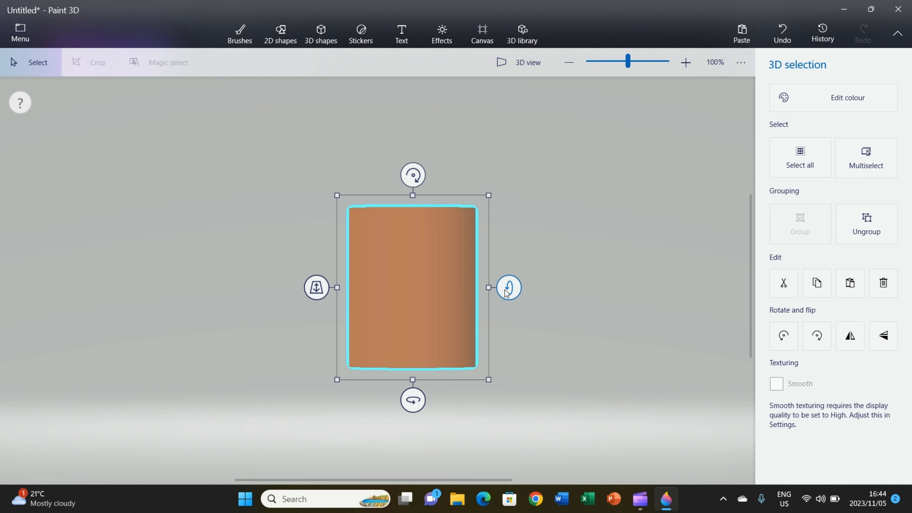
pyautogui.click(314, 35)
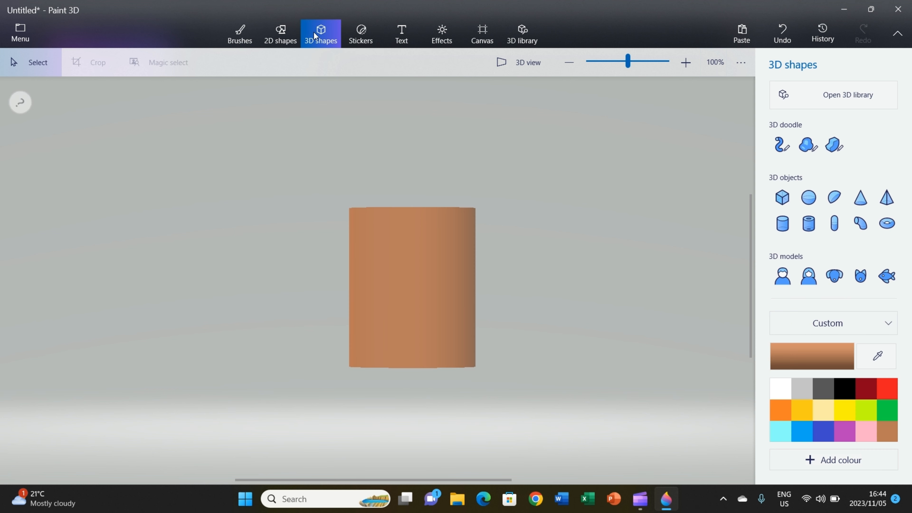
# Step: Draw a tall, thin green cylinder beside the brown container, somewhat taller than it
pyautogui.click(779, 232)
pyautogui.click(781, 233)
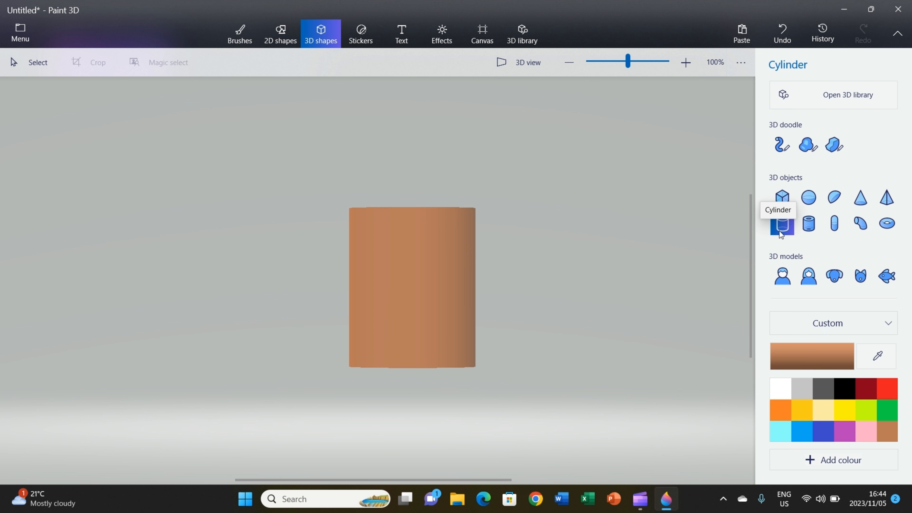
pyautogui.click(887, 416)
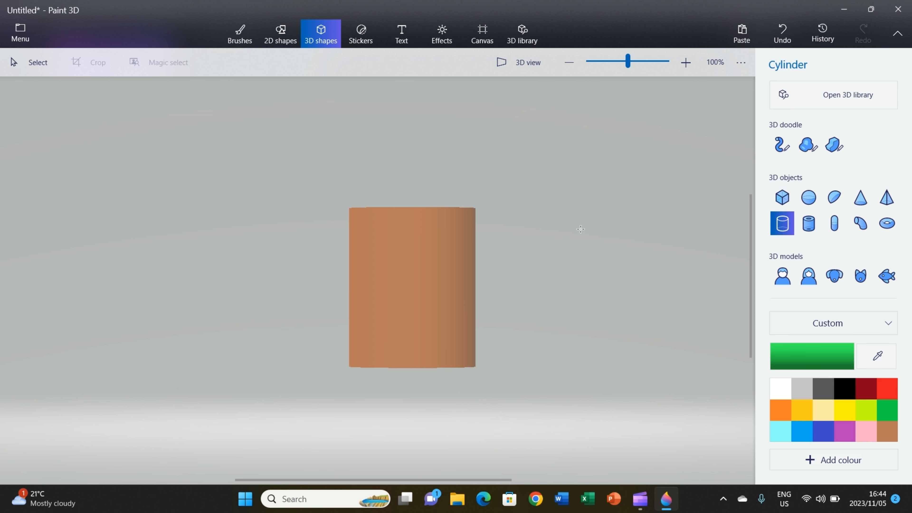
pyautogui.moveTo(552, 173); pyautogui.dragTo(571, 394)
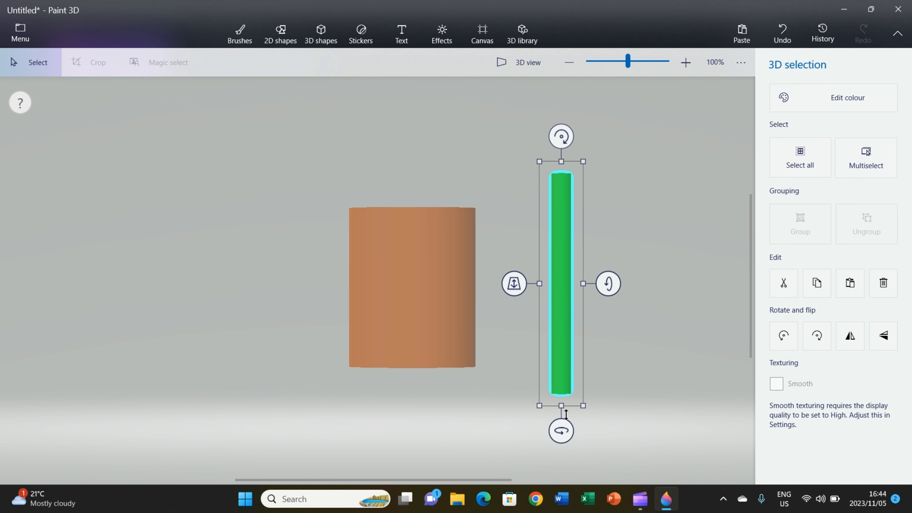
pyautogui.moveTo(561, 434); pyautogui.dragTo(584, 443)
# Step: Tilt the container and the green cylinder towards the front about the x-axis, then move the cylinder over the container's opening
pyautogui.click(455, 314)
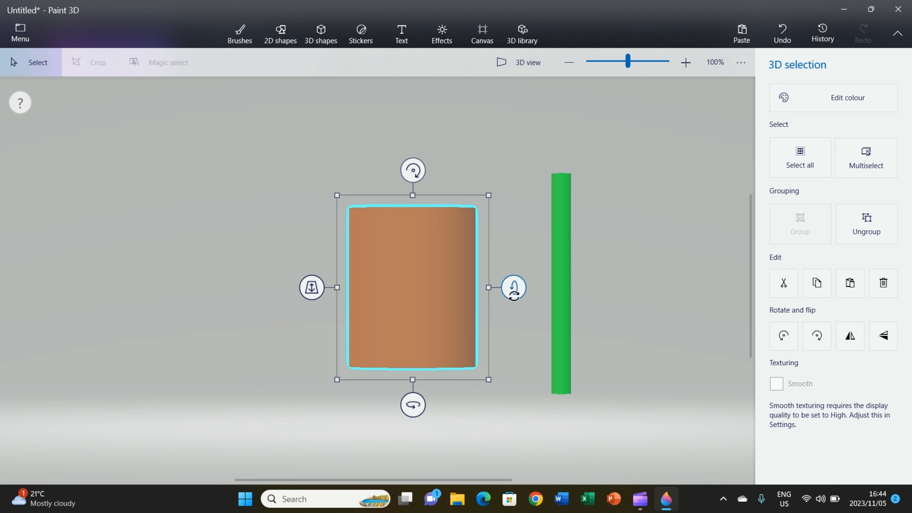
pyautogui.moveTo(514, 287); pyautogui.dragTo(512, 350)
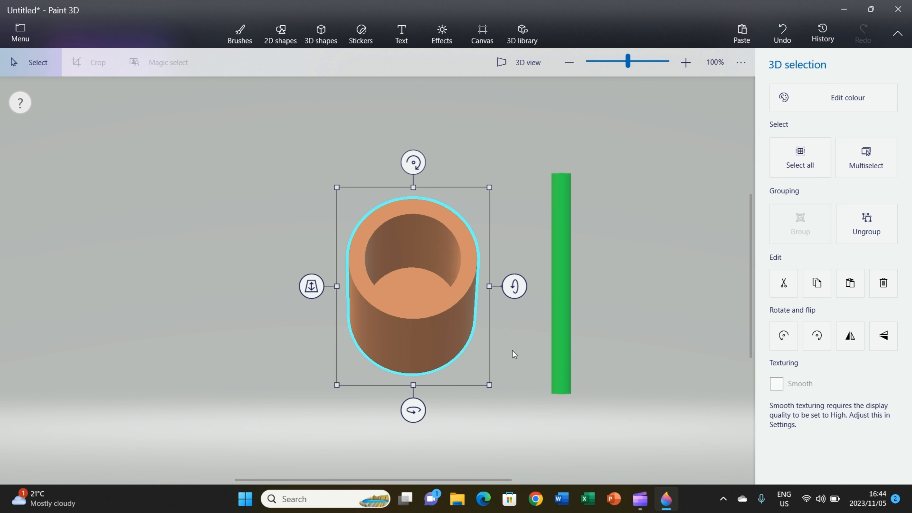
pyautogui.click(565, 345)
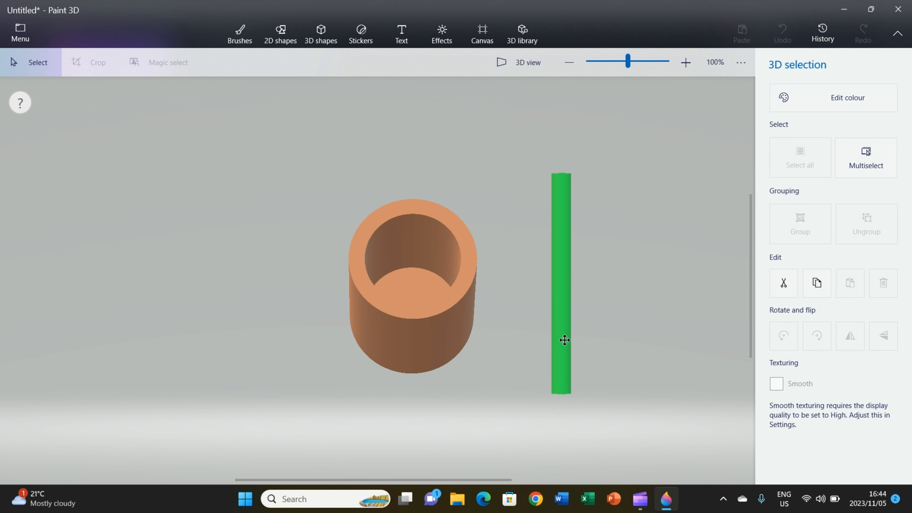
pyautogui.moveTo(610, 283); pyautogui.dragTo(608, 350)
pyautogui.moveTo(566, 331); pyautogui.dragTo(413, 298)
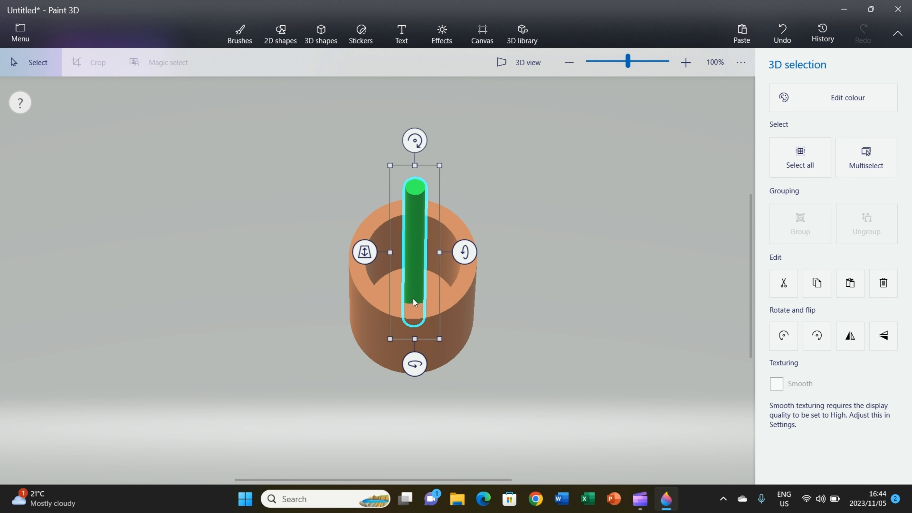
# Step: Group the green cylinder with the container and rotate the group about the x-axis to look straight into the opening
pyautogui.moveTo(332, 98); pyautogui.dragTo(518, 420)
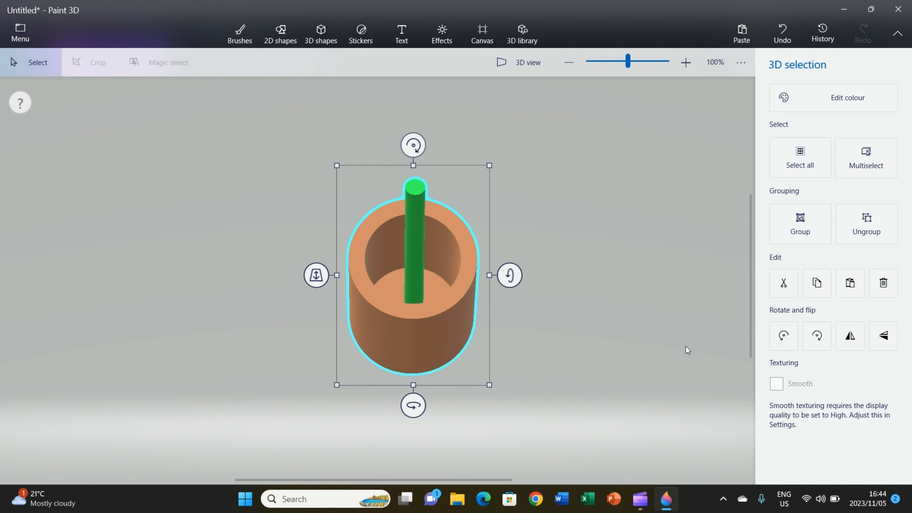
pyautogui.click(829, 224)
pyautogui.moveTo(510, 275); pyautogui.dragTo(509, 300)
pyautogui.click(412, 246)
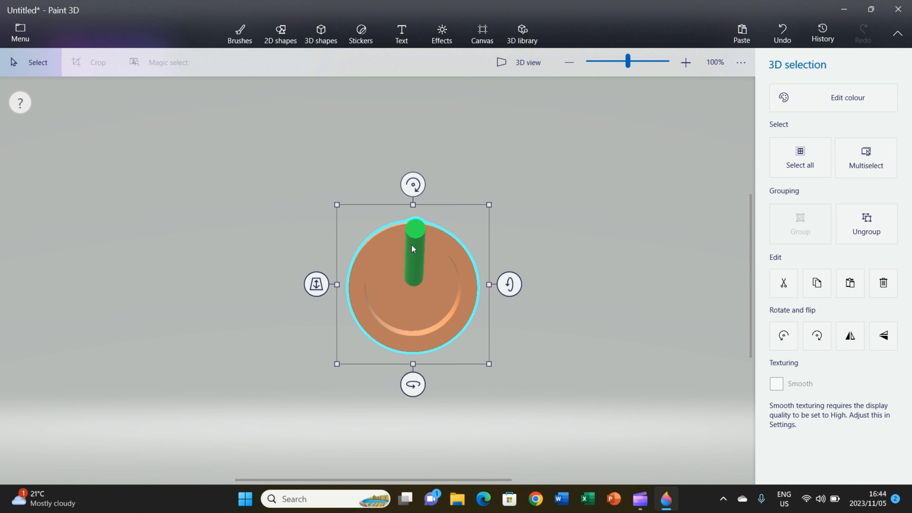
# Step: Ungroup the objects and move the green cylinder to the centre of the container's circular opening
pyautogui.click(888, 225)
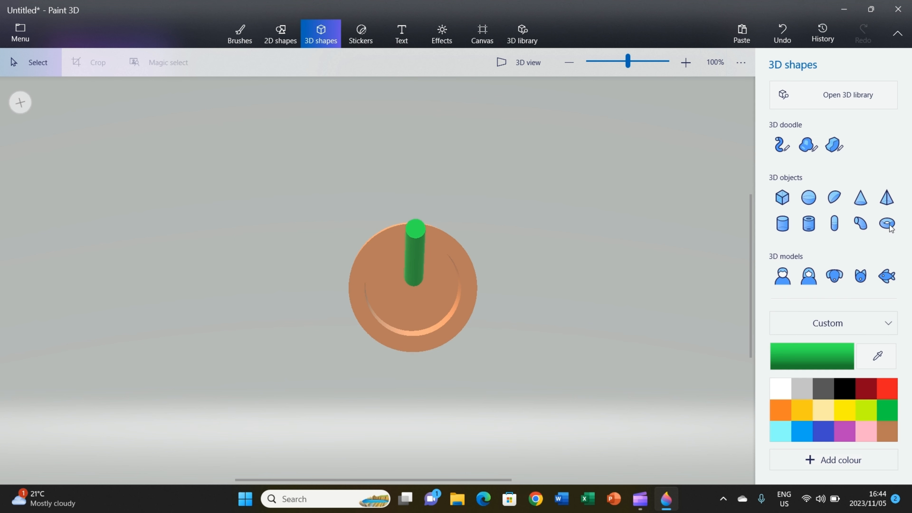
pyautogui.click(416, 242)
pyautogui.moveTo(416, 243); pyautogui.dragTo(419, 286)
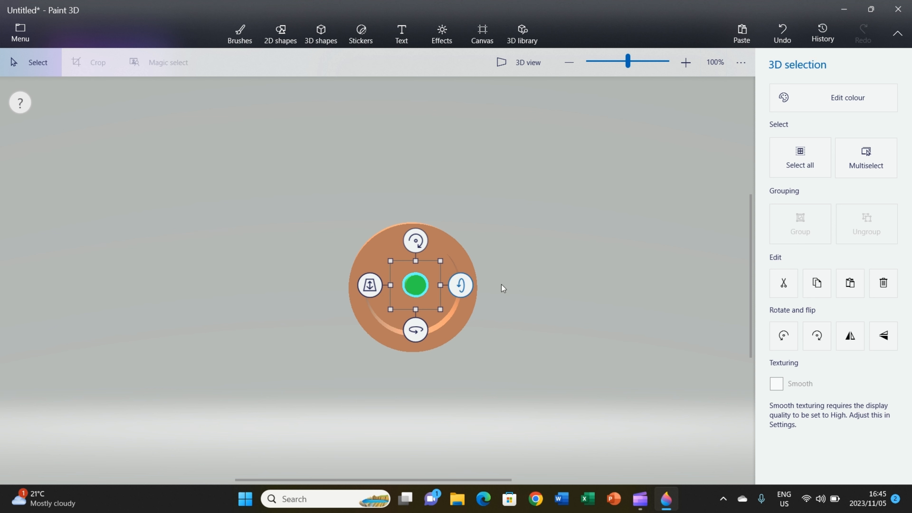
pyautogui.click(360, 324)
pyautogui.moveTo(409, 285); pyautogui.dragTo(414, 287)
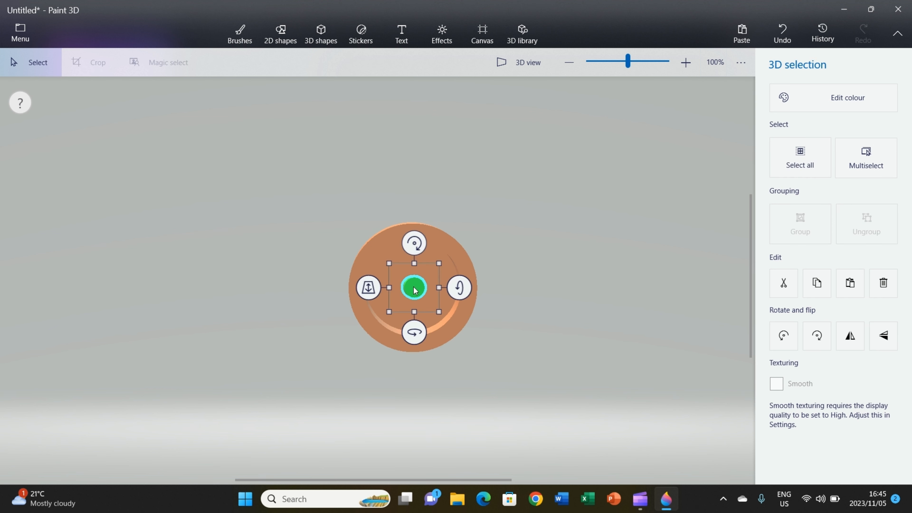
# Step: Group the centred green cylinder with the container and rotate the group about the x-axis until it stands upright
pyautogui.click(315, 206)
pyautogui.moveTo(340, 204); pyautogui.dragTo(548, 383)
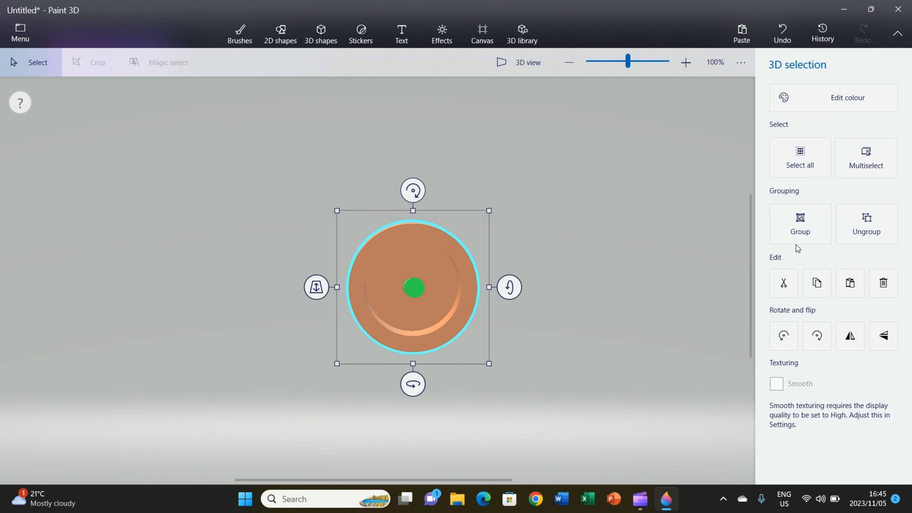
pyautogui.click(797, 234)
pyautogui.moveTo(515, 286); pyautogui.dragTo(496, 220)
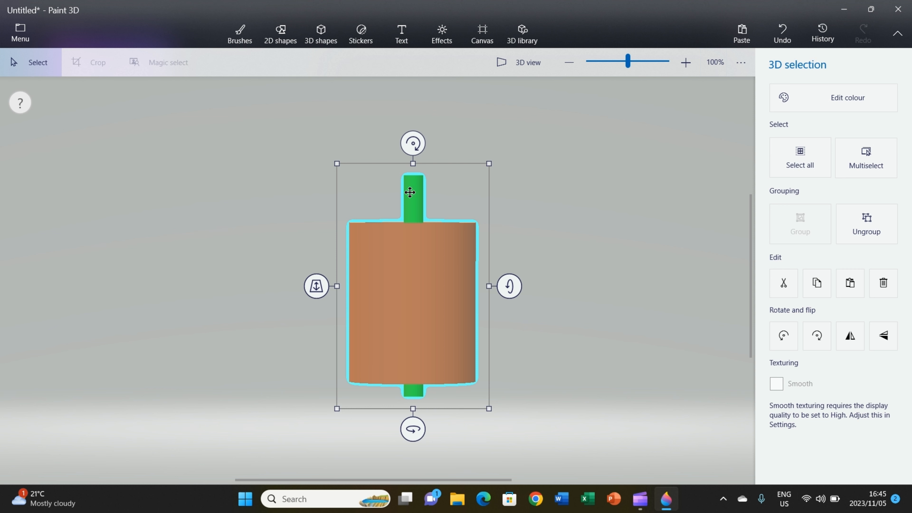
# Step: Ungroup the objects and raise the green cylinder until its lower end no longer protrudes below the container
pyautogui.click(845, 230)
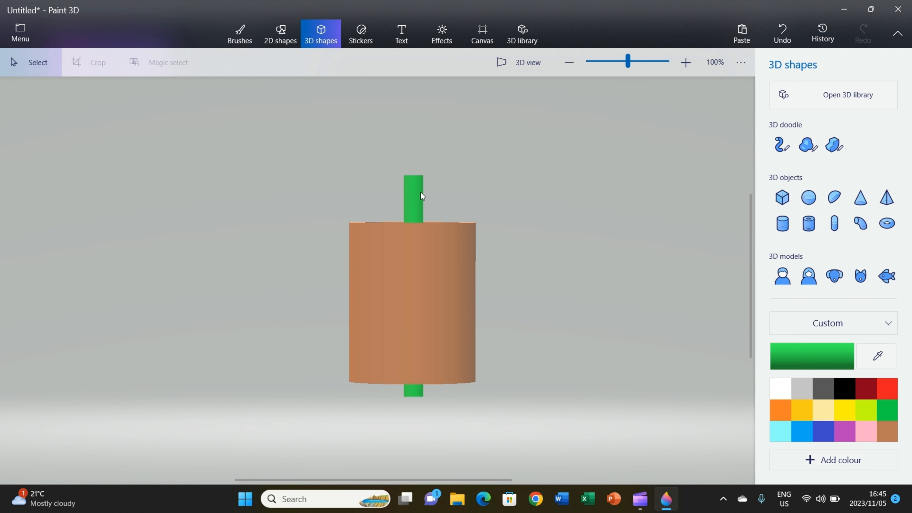
pyautogui.moveTo(420, 192)
pyautogui.mouseDown()
pyautogui.moveTo(421, 175)
pyautogui.moveTo(417, 189)
pyautogui.mouseUp()
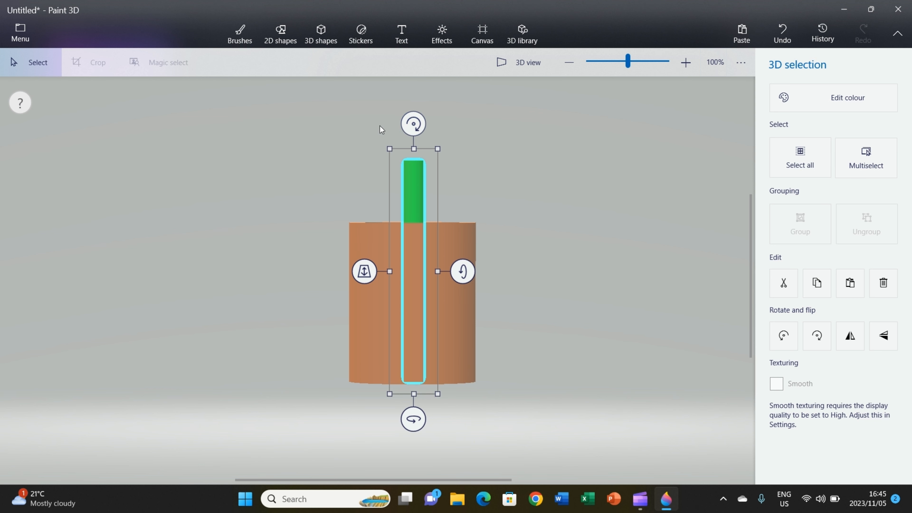
# Step: Group the raised cylinder with the container and tilt the group slightly forward about the x-axis to reveal the opening
pyautogui.moveTo(319, 130); pyautogui.dragTo(557, 467)
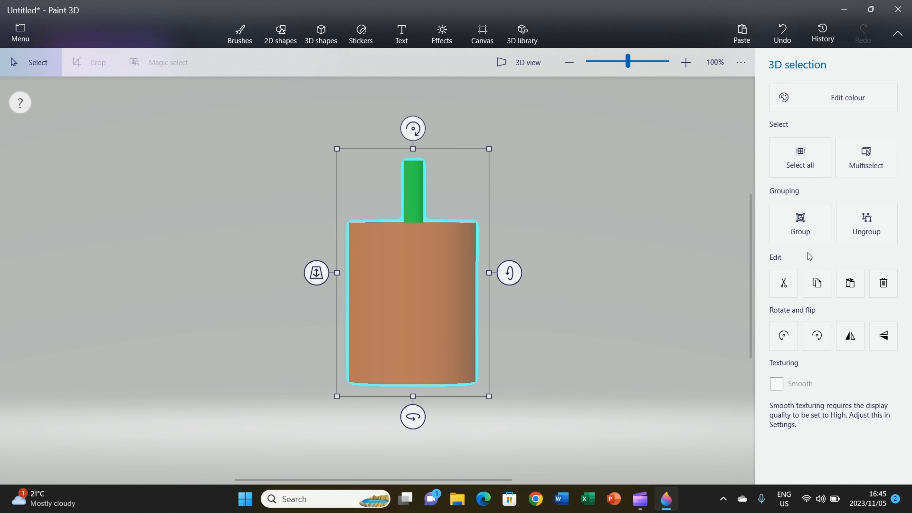
pyautogui.click(798, 237)
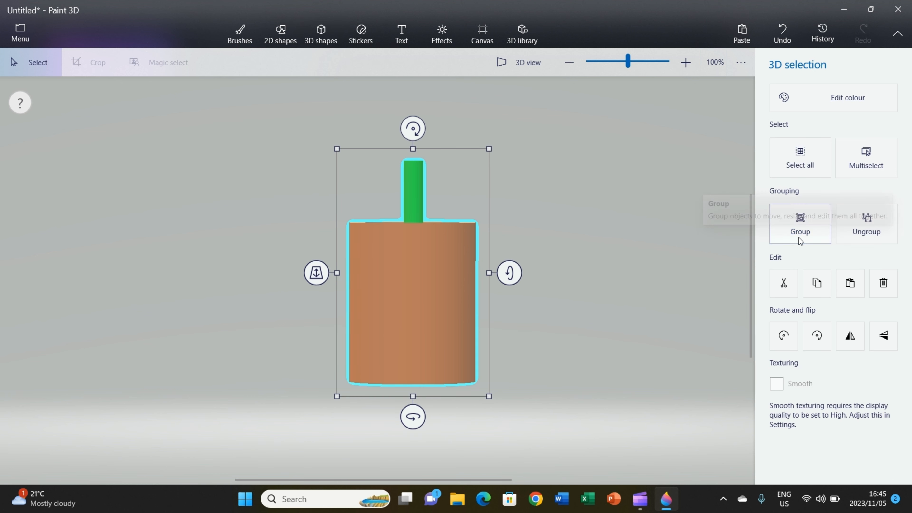
pyautogui.moveTo(510, 271); pyautogui.dragTo(566, 288)
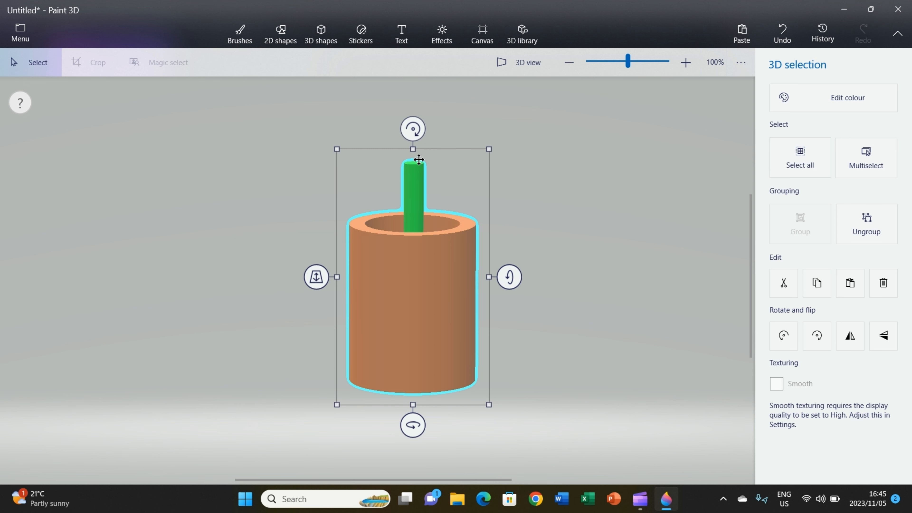
pyautogui.scroll(-3, 437, 159)
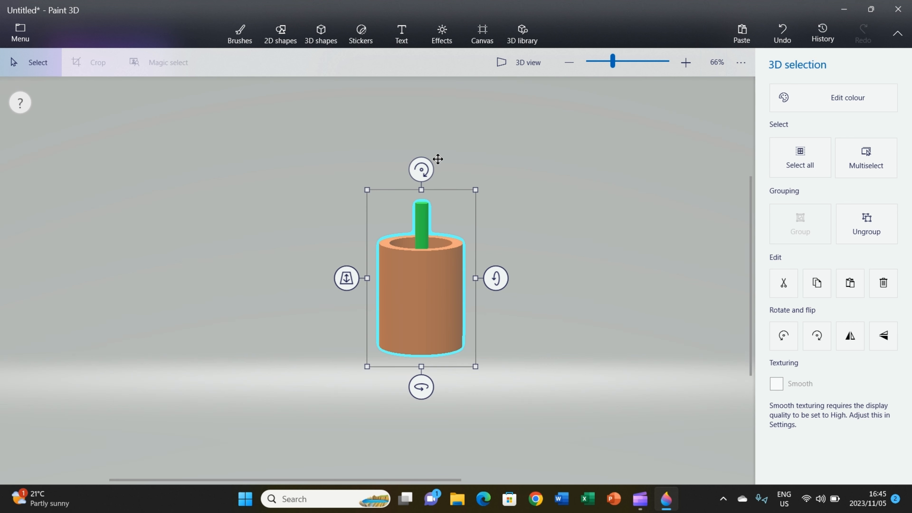
pyautogui.press('ctrl')
pyautogui.keyDown('ctrl'); pyautogui.scroll(3, 440, 230); pyautogui.keyUp('ctrl')
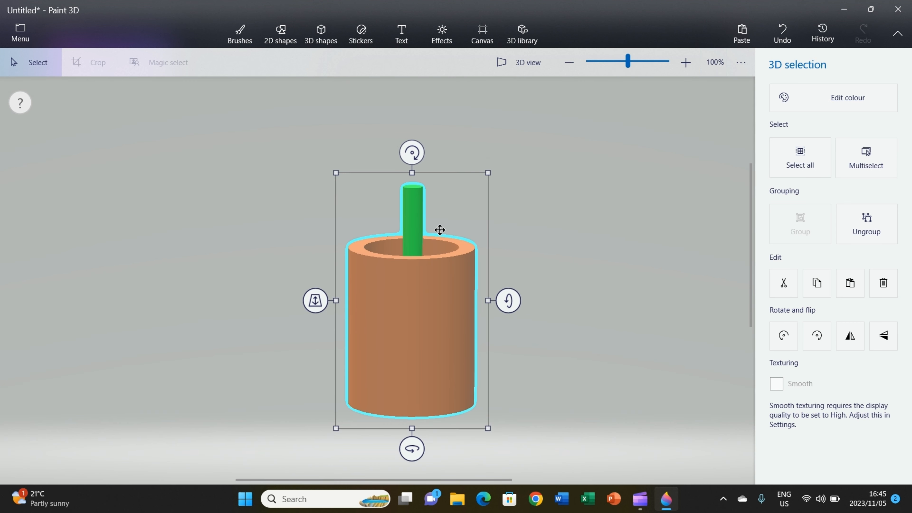
pyautogui.scroll(-1, 439, 230)
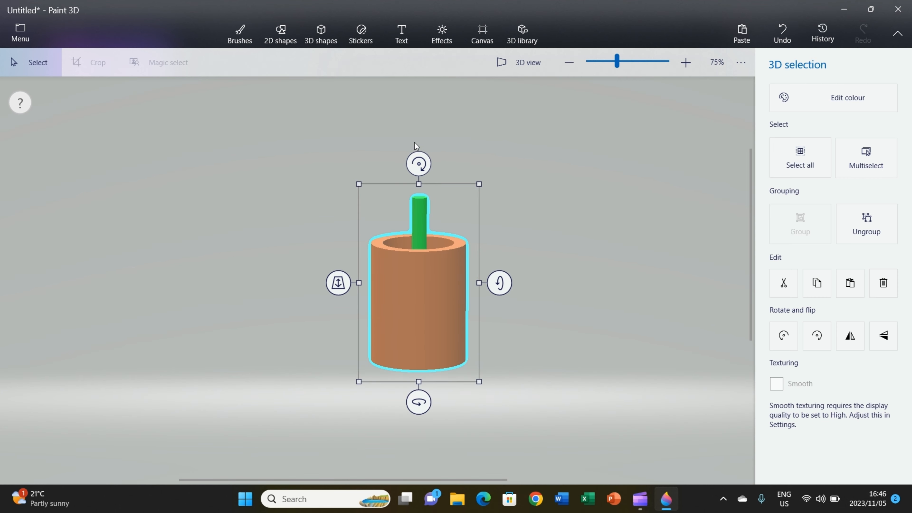
# Step: Insert the Jelly beans model from the Food and Drink collection of the 3D library
pyautogui.click(336, 44)
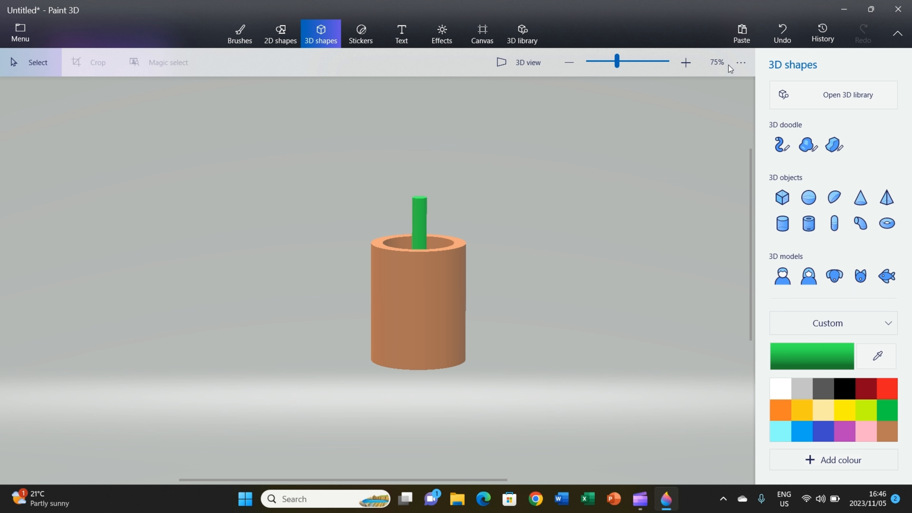
pyautogui.click(528, 35)
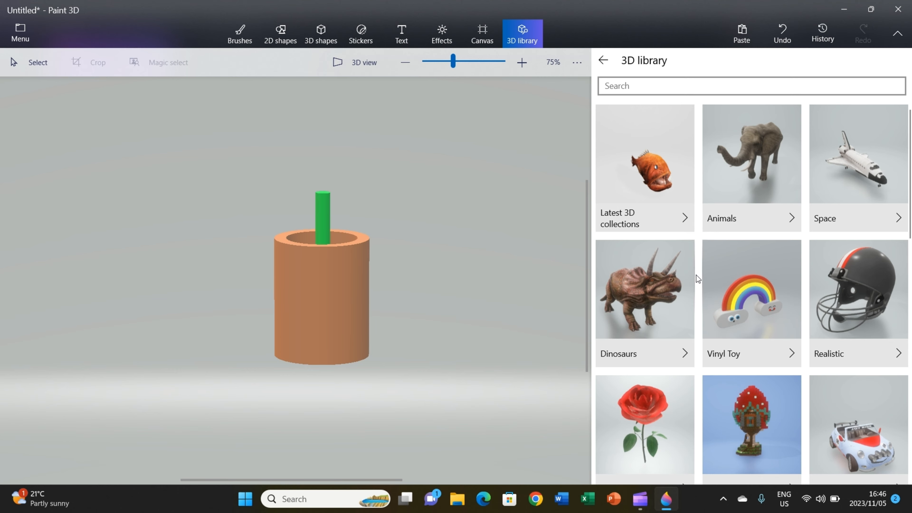
pyautogui.scroll(-3, 696, 275)
pyautogui.scroll(-4, 696, 275)
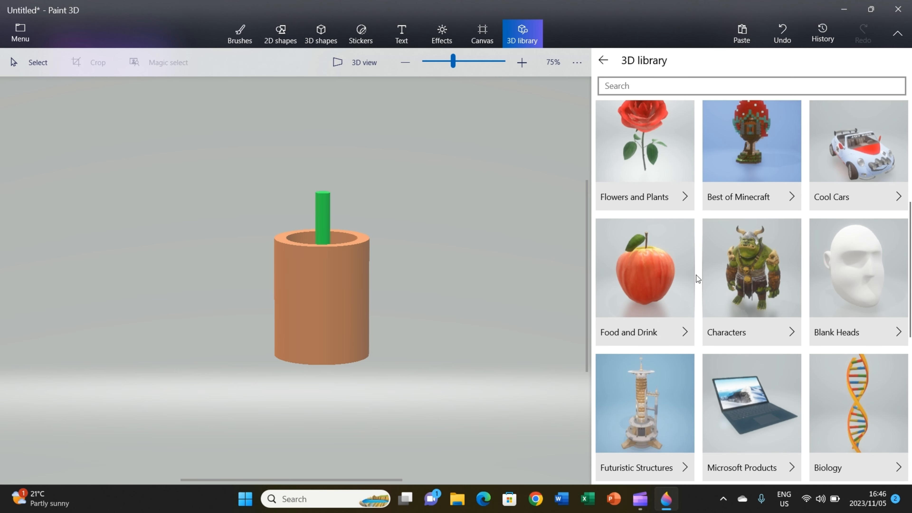
pyautogui.scroll(-1, 682, 269)
pyautogui.click(665, 260)
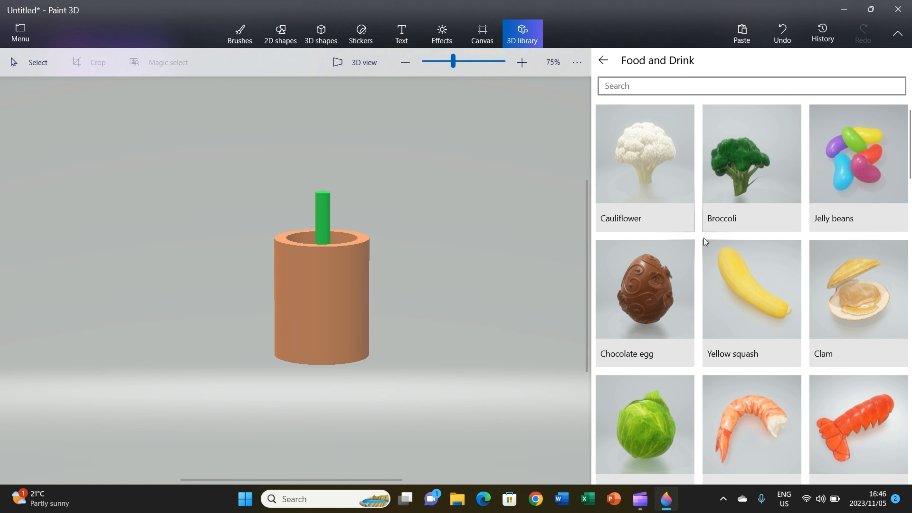
pyautogui.click(866, 175)
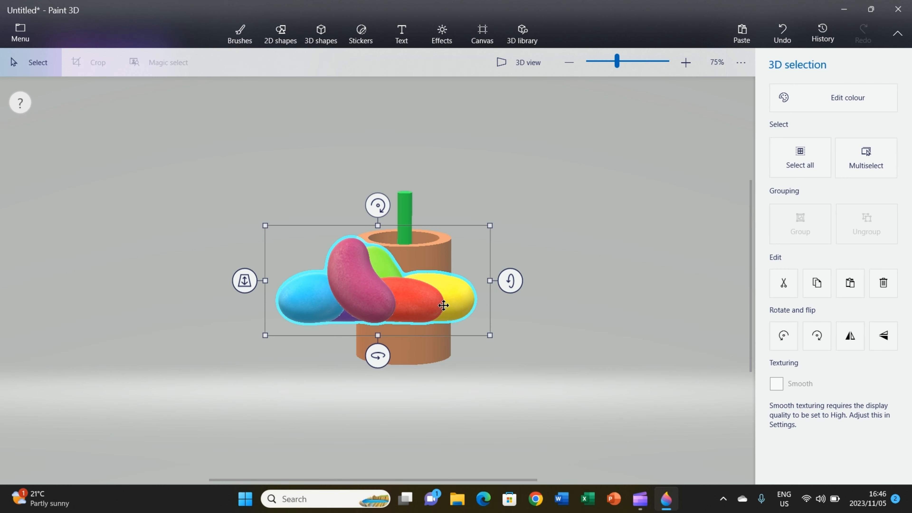
# Step: Move the jelly beans off to the side of the container, turn them about the y-axis and delete them
pyautogui.moveTo(444, 305); pyautogui.dragTo(565, 317)
pyautogui.moveTo(502, 367); pyautogui.dragTo(477, 386)
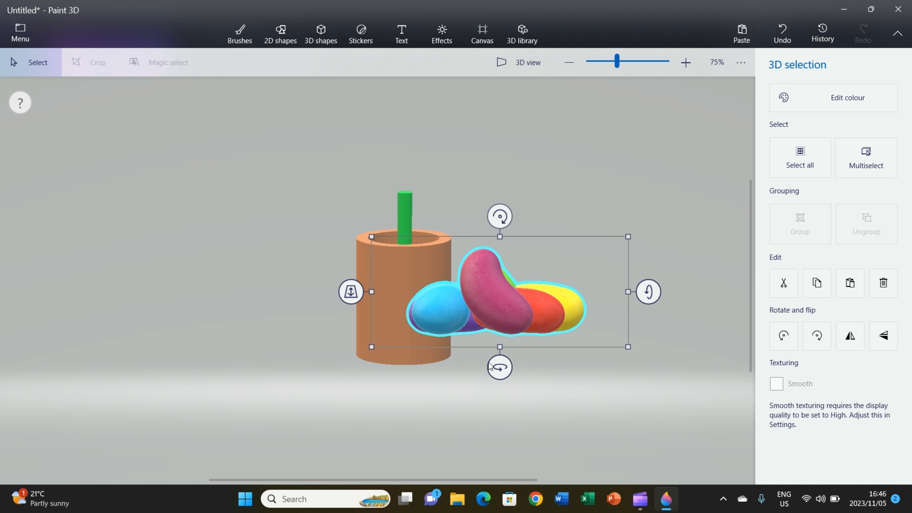
pyautogui.press('Delete')
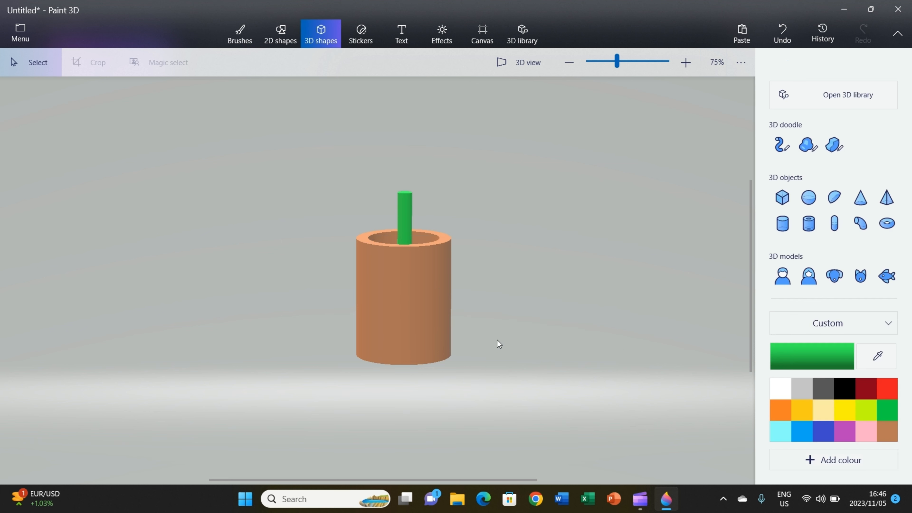
# Step: Ungroup the container and green cylinder, and stretch the cylinder upwards so more of it rises above the rim
pyautogui.click(408, 221)
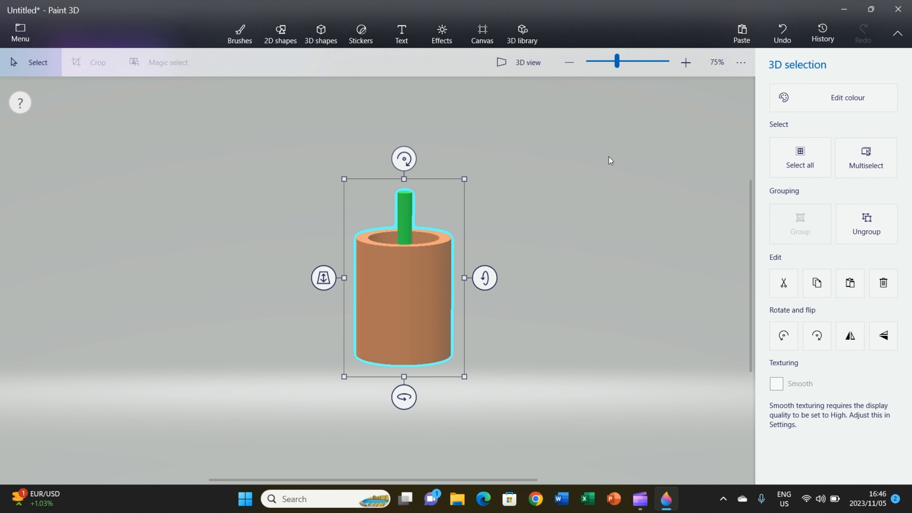
pyautogui.click(847, 235)
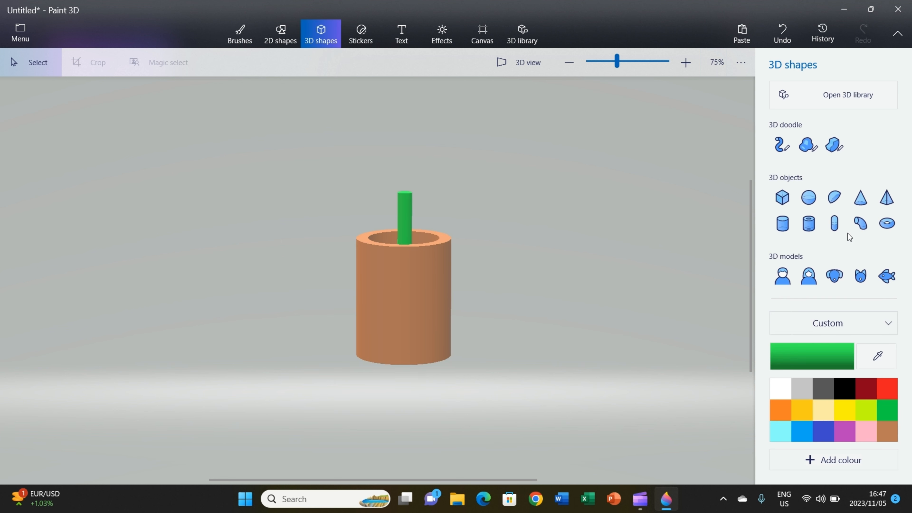
pyautogui.click(401, 209)
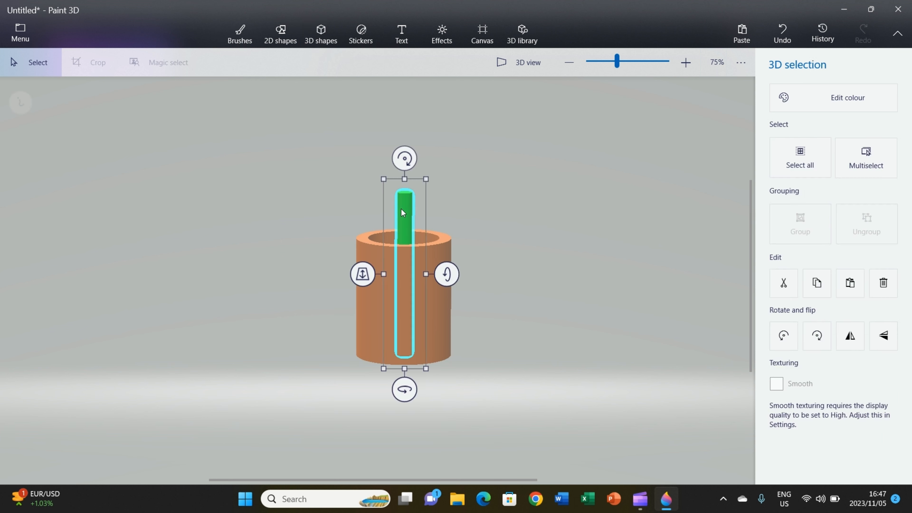
pyautogui.moveTo(406, 173); pyautogui.dragTo(406, 146)
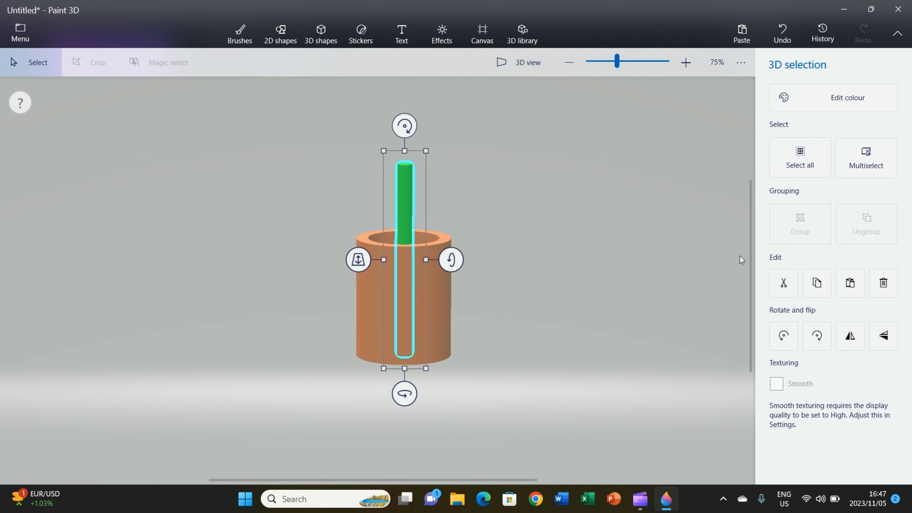
# Step: Group the raised green cylinder with the brown container and clear the selection
pyautogui.click(340, 124)
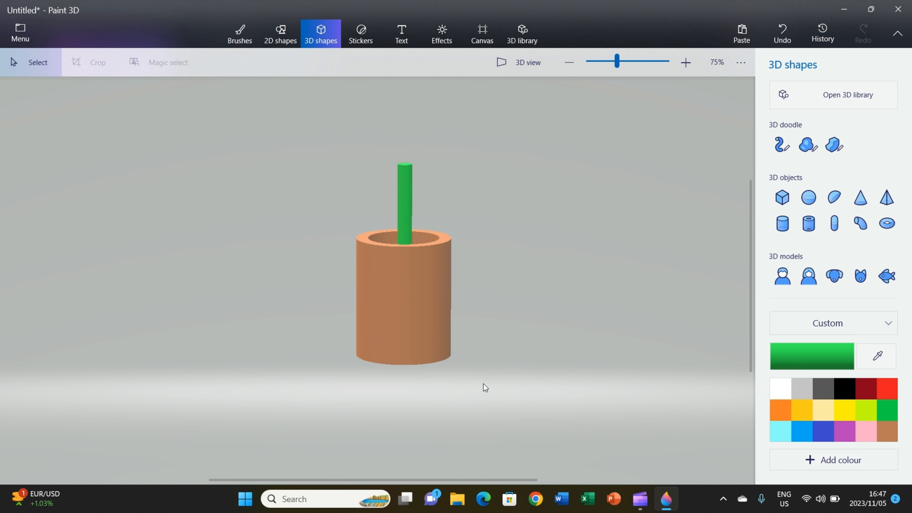
pyautogui.moveTo(336, 116); pyautogui.dragTo(468, 392)
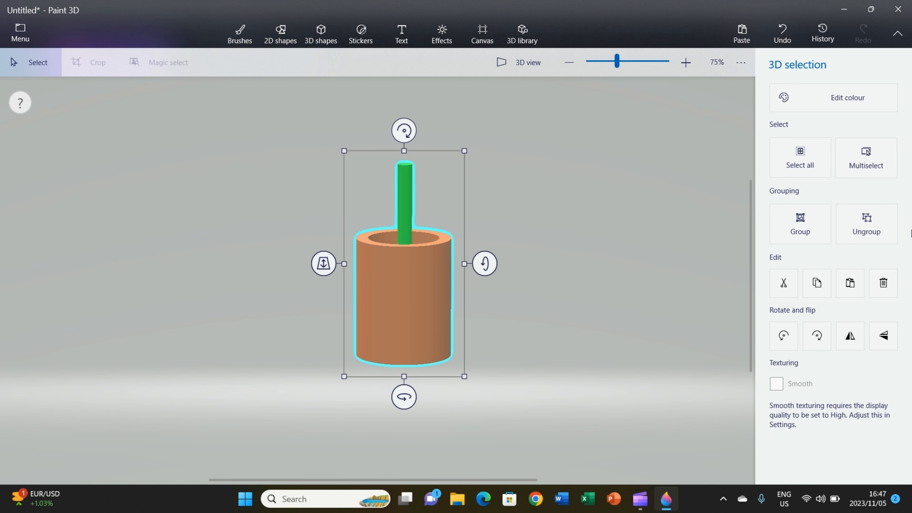
pyautogui.click(792, 227)
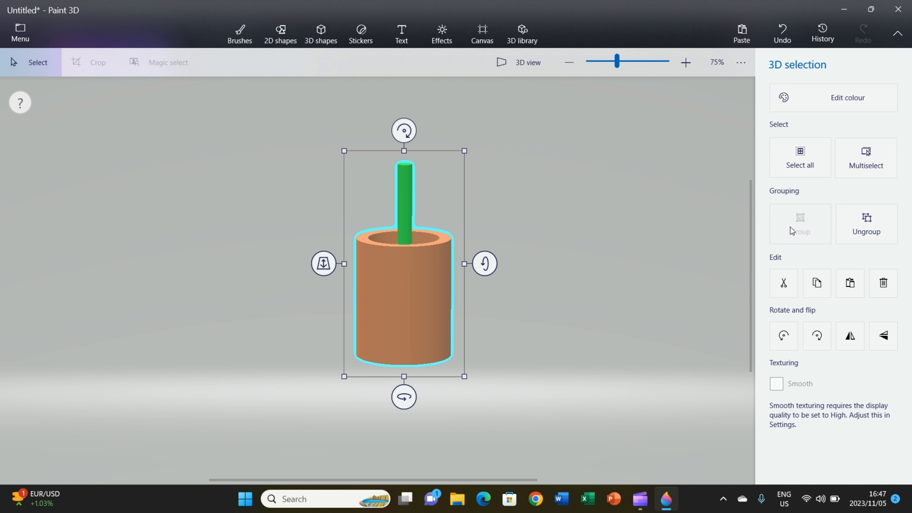
pyautogui.click(706, 240)
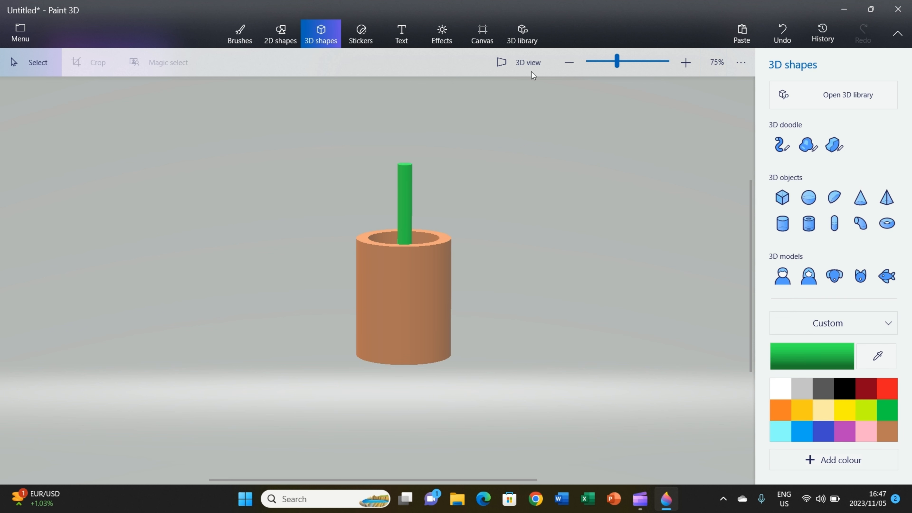
# Step: Search the whole 3D library for "Rose" instead of browsing the Food and Drink collection
pyautogui.click(516, 36)
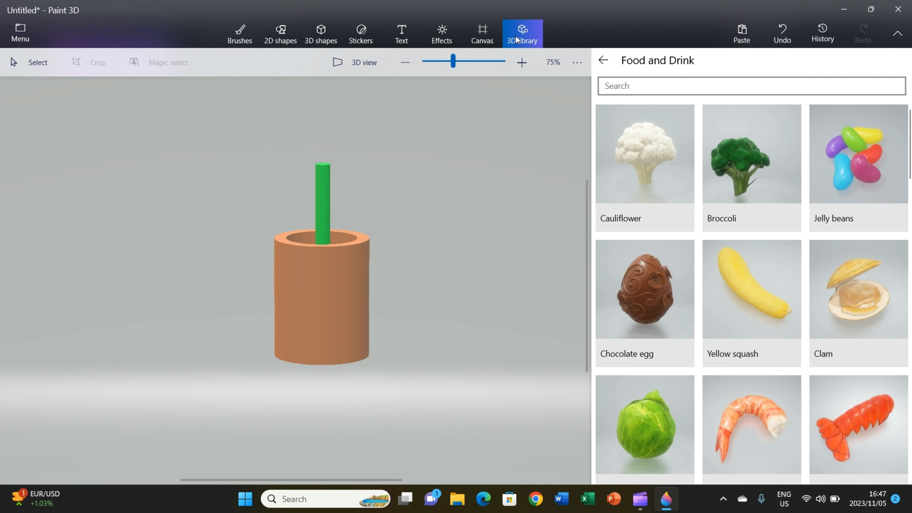
pyautogui.click(604, 60)
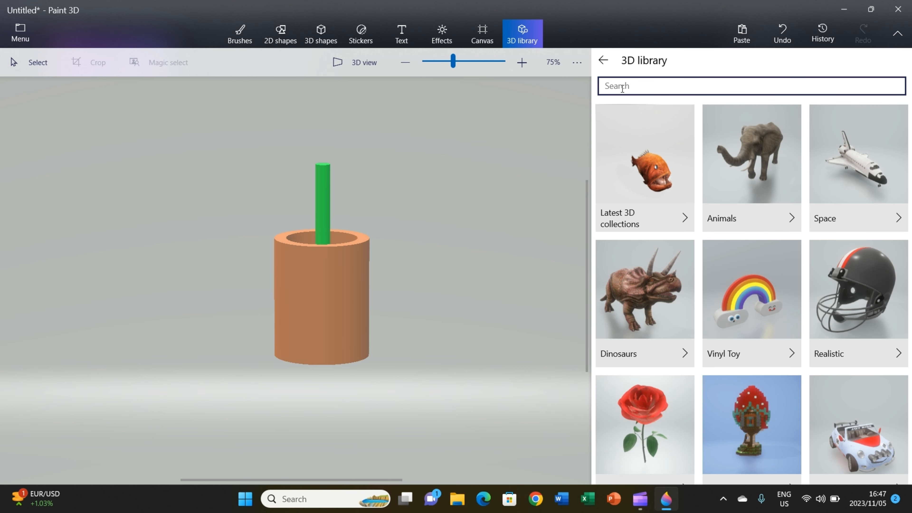
pyautogui.press('s')
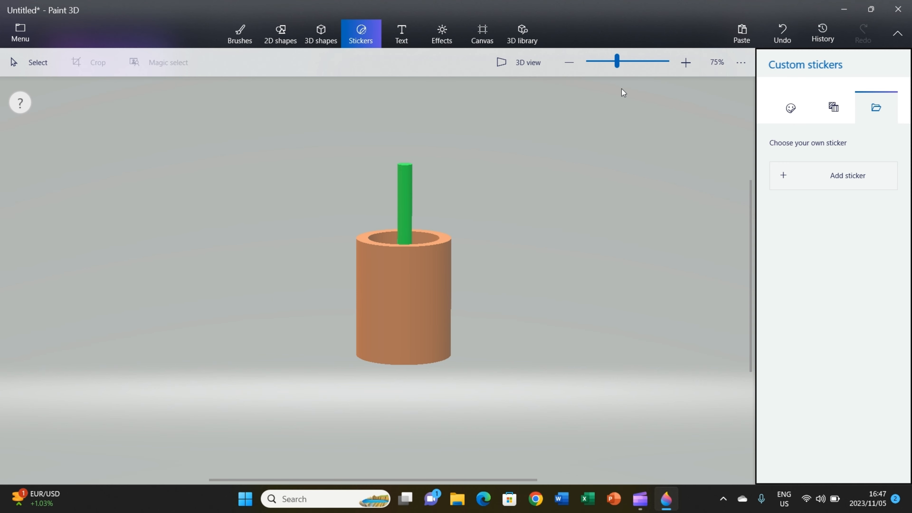
pyautogui.click(523, 39)
pyautogui.click(636, 86)
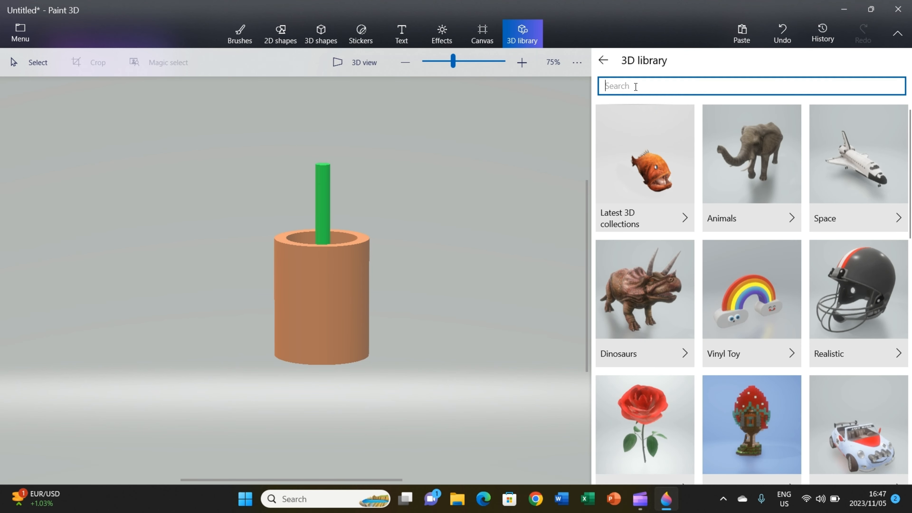
pyautogui.write('Rose')
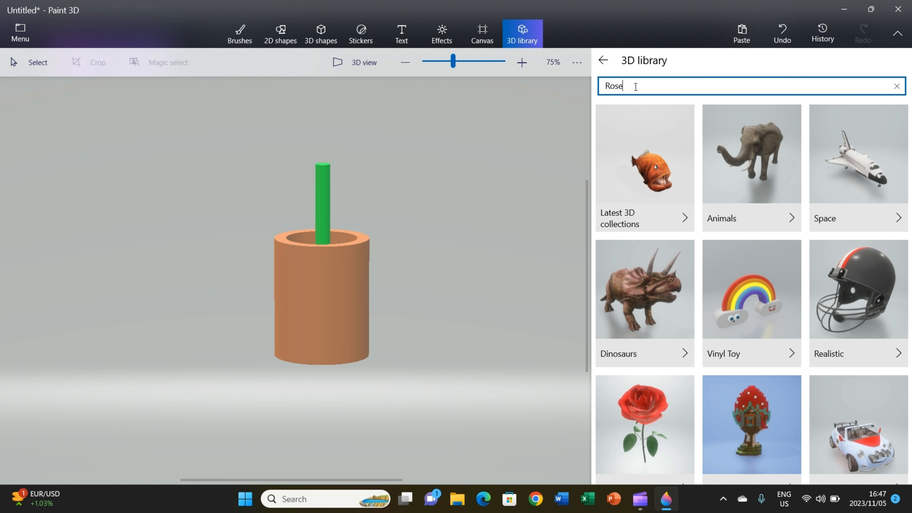
pyautogui.press('Return')
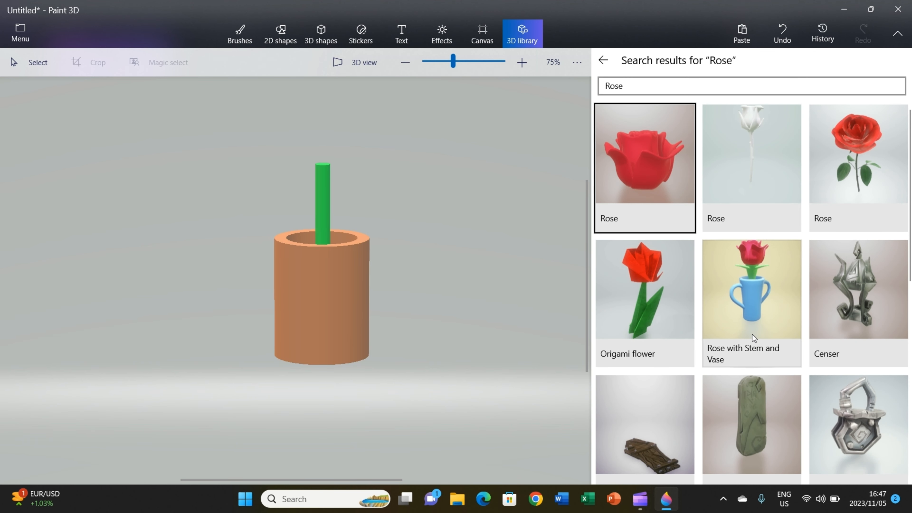
# Step: Insert the red, stemless Rose model from the search results into the scene
pyautogui.scroll(-5, 753, 351)
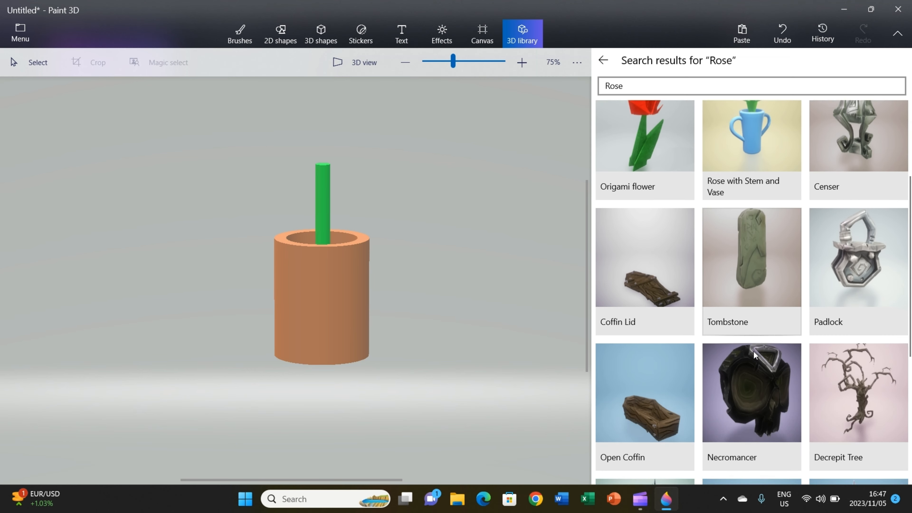
pyautogui.scroll(8, 753, 351)
pyautogui.scroll(-1, 753, 351)
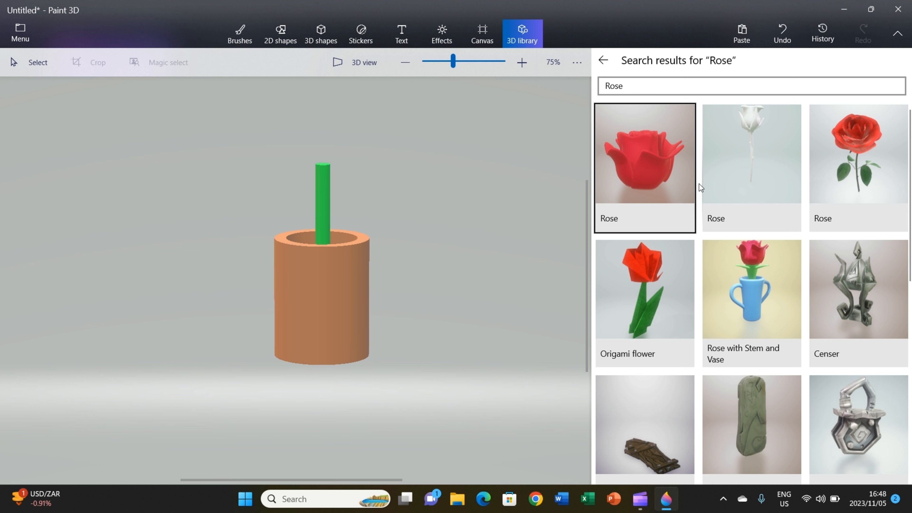
pyautogui.click(645, 156)
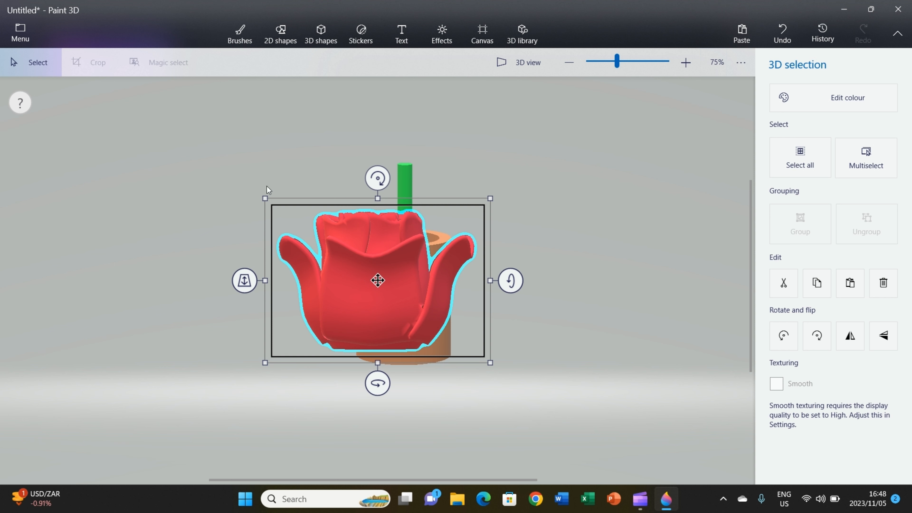
# Step: Shrink the rose to about the container's width and place it on top of the green stem
pyautogui.moveTo(265, 197); pyautogui.dragTo(358, 284)
pyautogui.moveTo(419, 323); pyautogui.dragTo(397, 143)
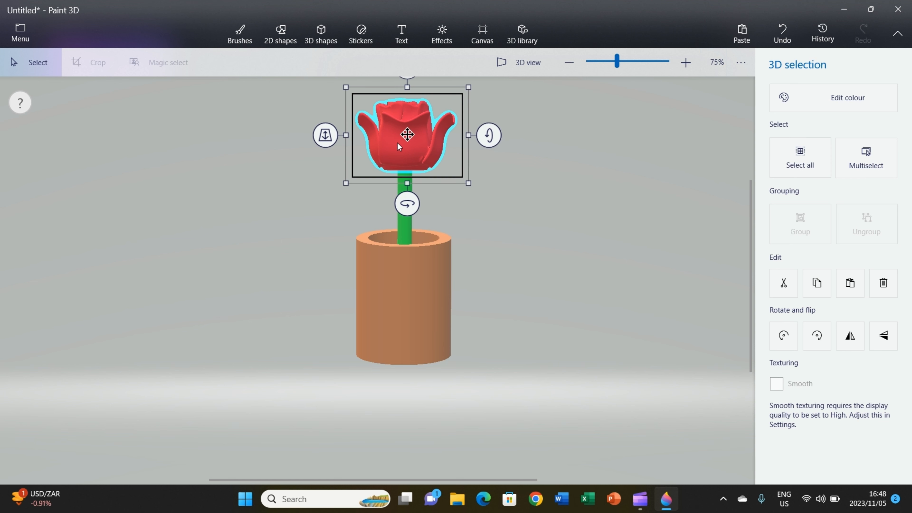
pyautogui.click(464, 223)
# Step: Group the rose with the potted stem to check its alignment about the x-axis, and ungroup them again
pyautogui.moveTo(327, 89); pyautogui.dragTo(484, 382)
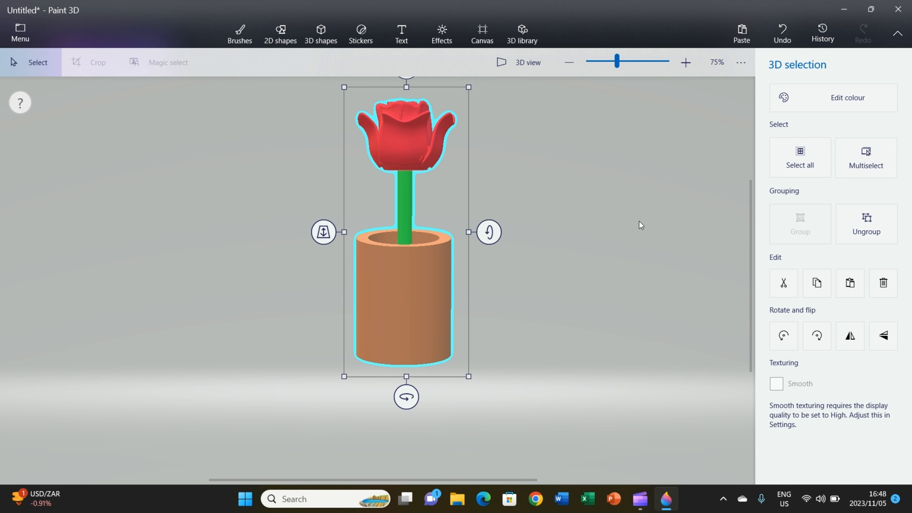
pyautogui.moveTo(489, 232)
pyautogui.mouseDown()
pyautogui.moveTo(481, 338)
pyautogui.moveTo(488, 230)
pyautogui.mouseUp()
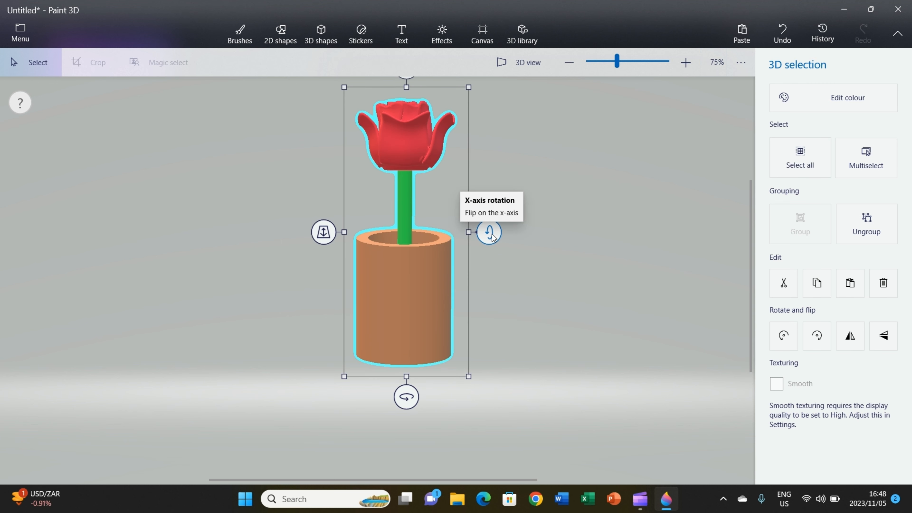
pyautogui.click(866, 237)
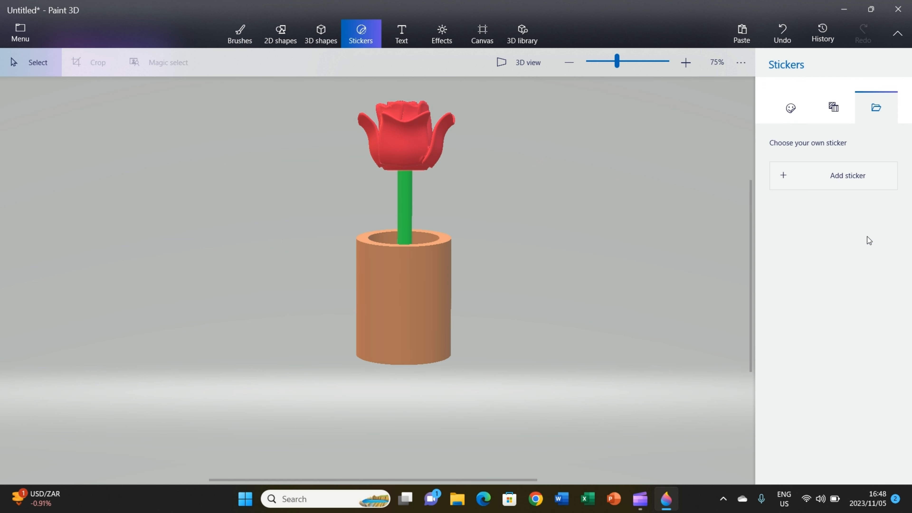
# Step: Push the rose farther back in depth to line it up with the stem, and group it with the stem and container
pyautogui.click(387, 140)
pyautogui.moveTo(325, 137); pyautogui.dragTo(327, 59)
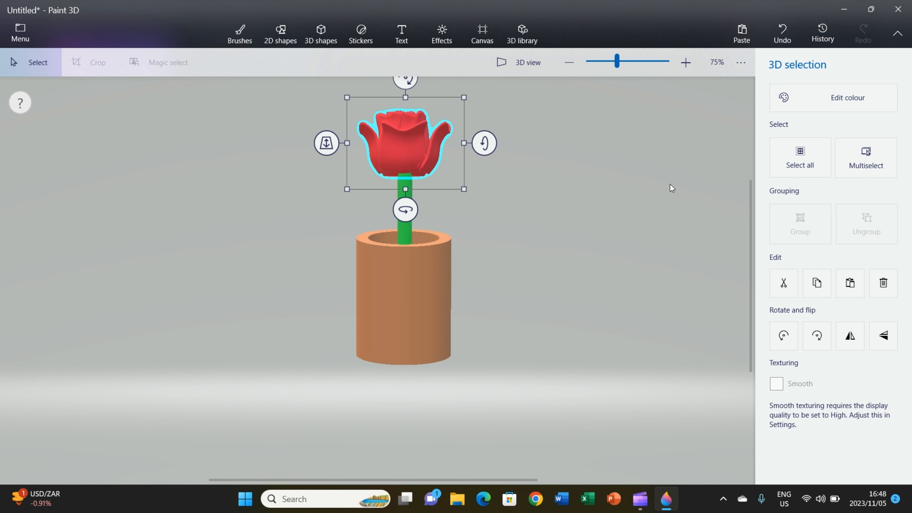
pyautogui.click(316, 192)
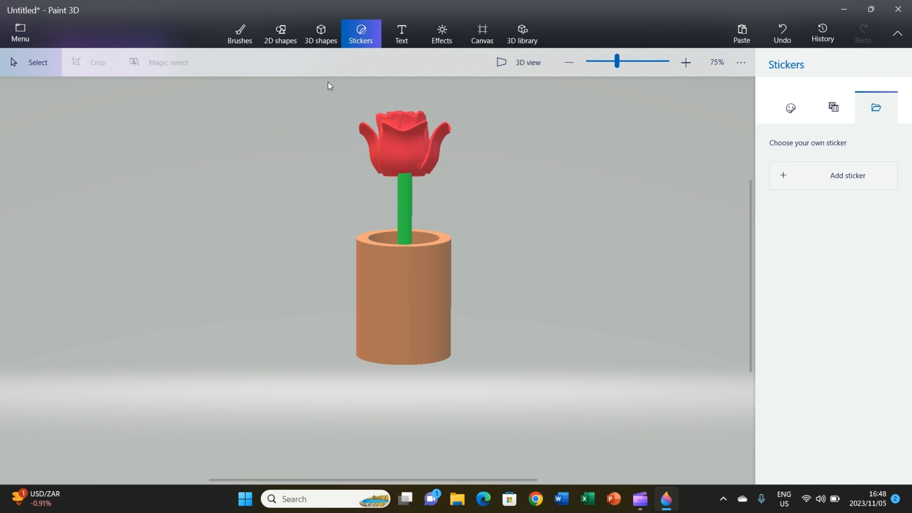
pyautogui.moveTo(329, 81); pyautogui.dragTo(486, 395)
pyautogui.click(809, 231)
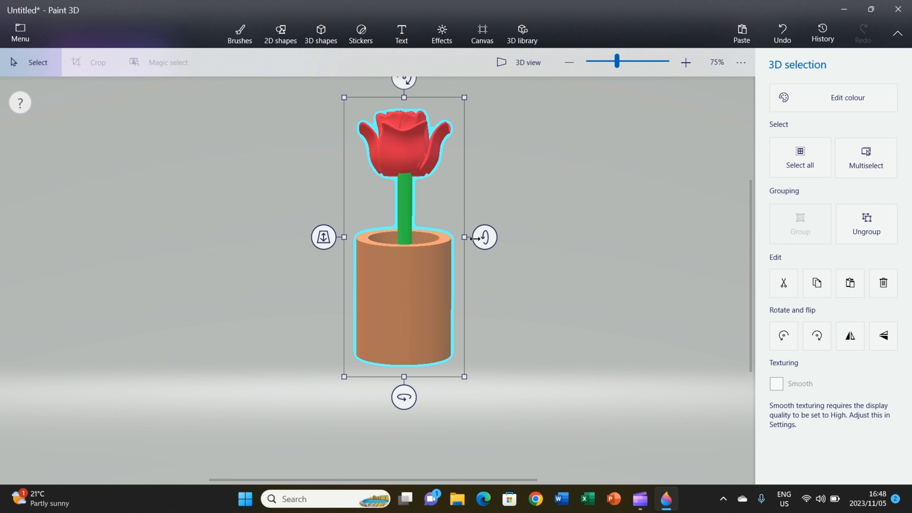
# Step: Rotate the grouped flower pot about the x- and y-axes to check the rose's alignment, and return it upright
pyautogui.moveTo(481, 238)
pyautogui.mouseDown()
pyautogui.moveTo(484, 374)
pyautogui.moveTo(486, 240)
pyautogui.mouseUp()
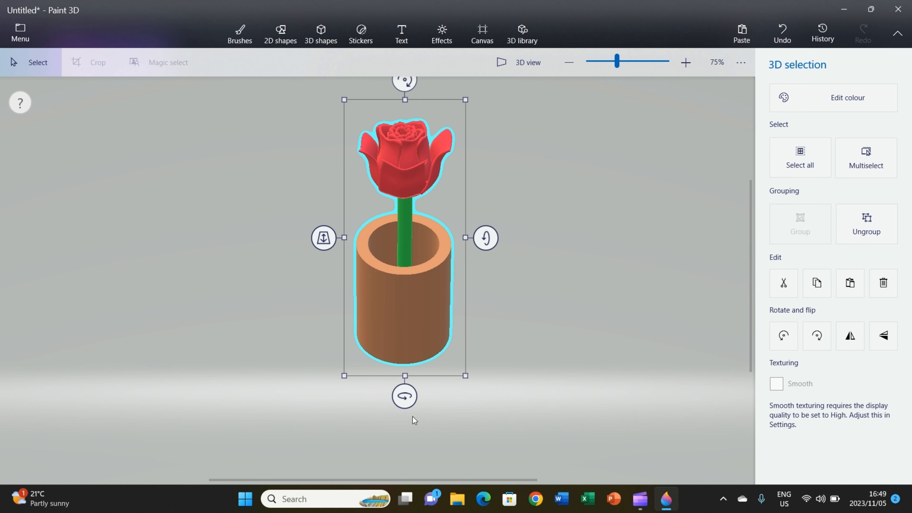
pyautogui.moveTo(404, 396)
pyautogui.mouseDown()
pyautogui.moveTo(505, 413)
pyautogui.moveTo(387, 410)
pyautogui.moveTo(464, 409)
pyautogui.moveTo(455, 404)
pyautogui.moveTo(524, 395)
pyautogui.moveTo(387, 396)
pyautogui.moveTo(407, 405)
pyautogui.mouseUp()
pyautogui.moveTo(488, 235); pyautogui.dragTo(495, 197)
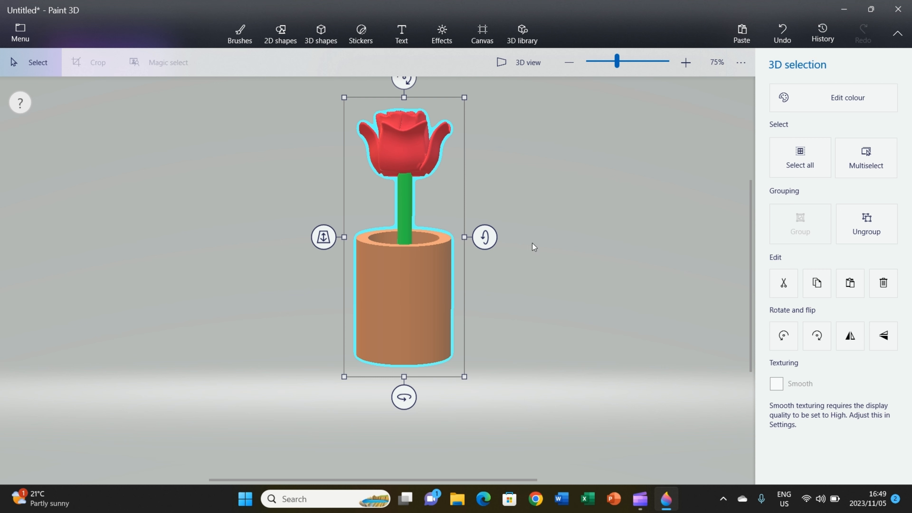